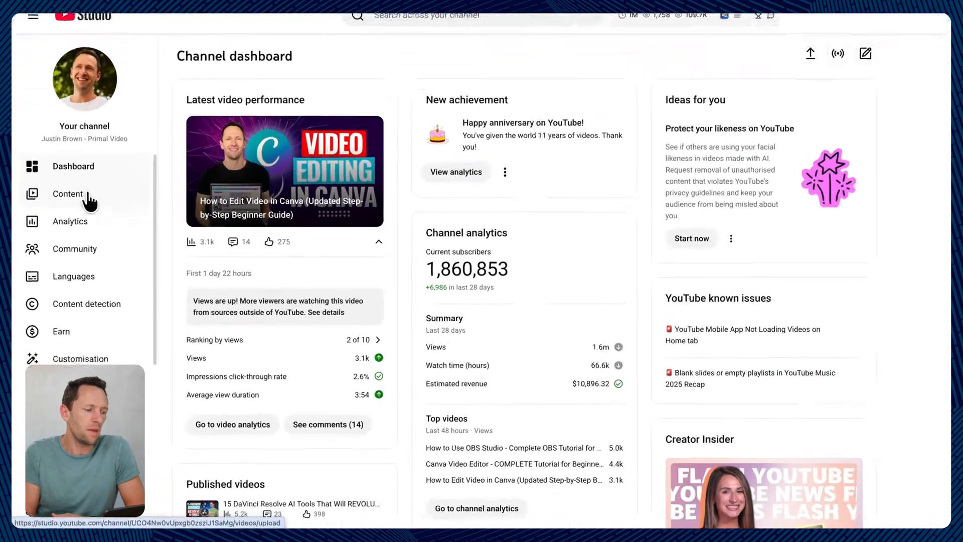
Step: Open the published video "This new Google Docs Tool is a Game Changer for Video Scripts!" in the video editor and start Trim and cut
{"action": "left_click", "coordinate": [85, 196]}
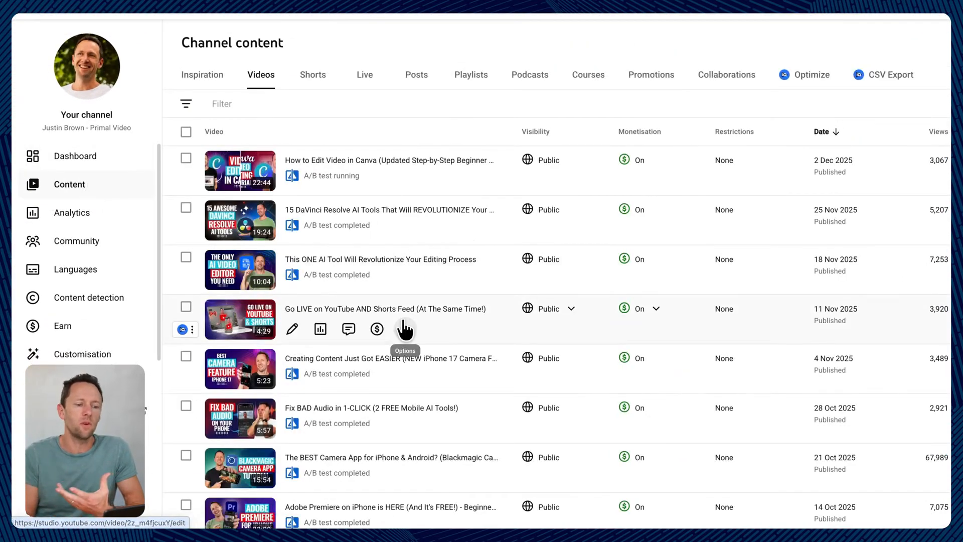
{"action": "scroll", "coordinate": [404, 325], "scroll_direction": "down", "scroll_amount": 1}
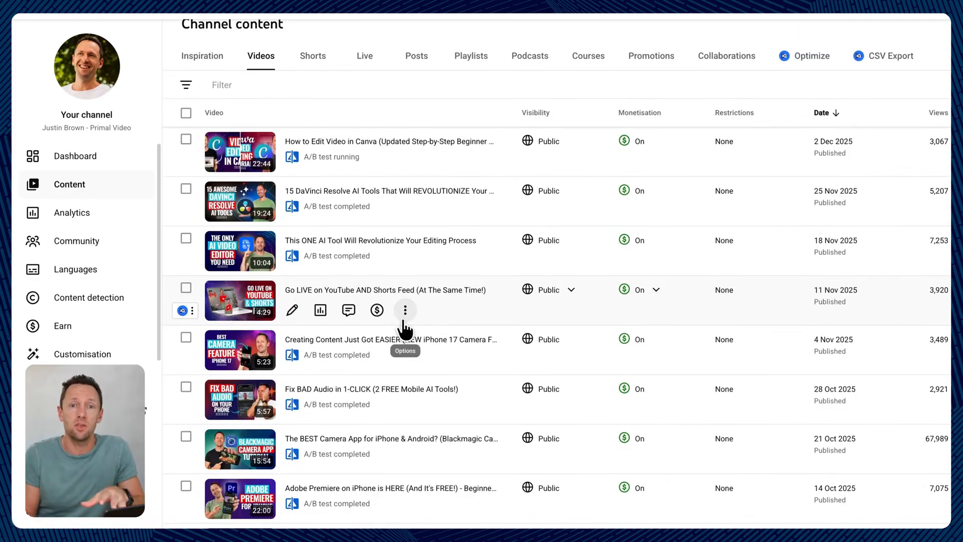
{"action": "scroll", "coordinate": [405, 325], "scroll_direction": "down", "scroll_amount": 5}
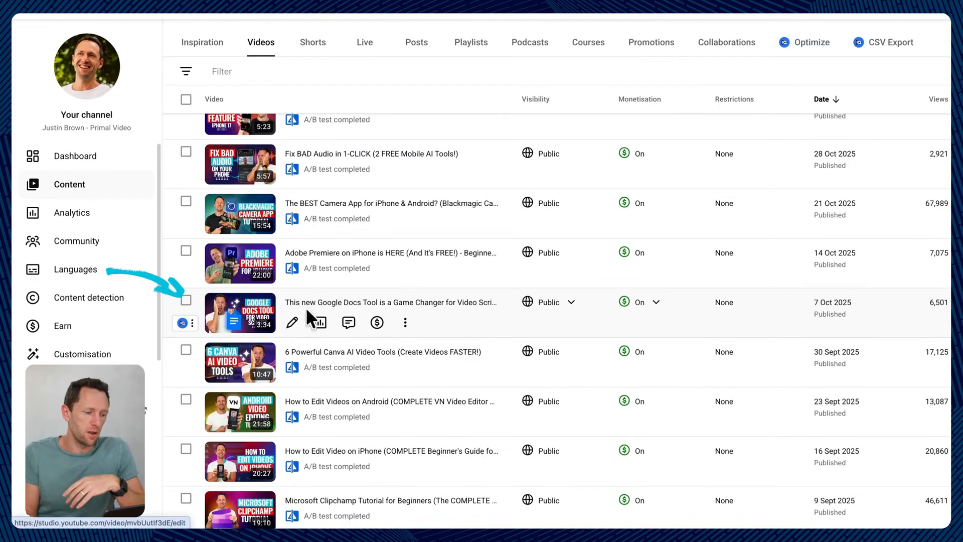
{"action": "left_click", "coordinate": [335, 301]}
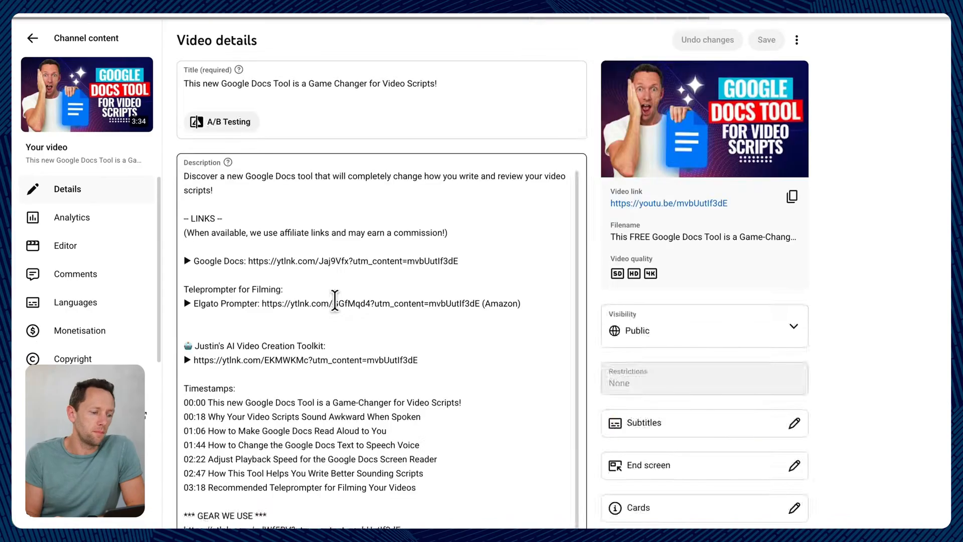
{"action": "left_click", "coordinate": [71, 249]}
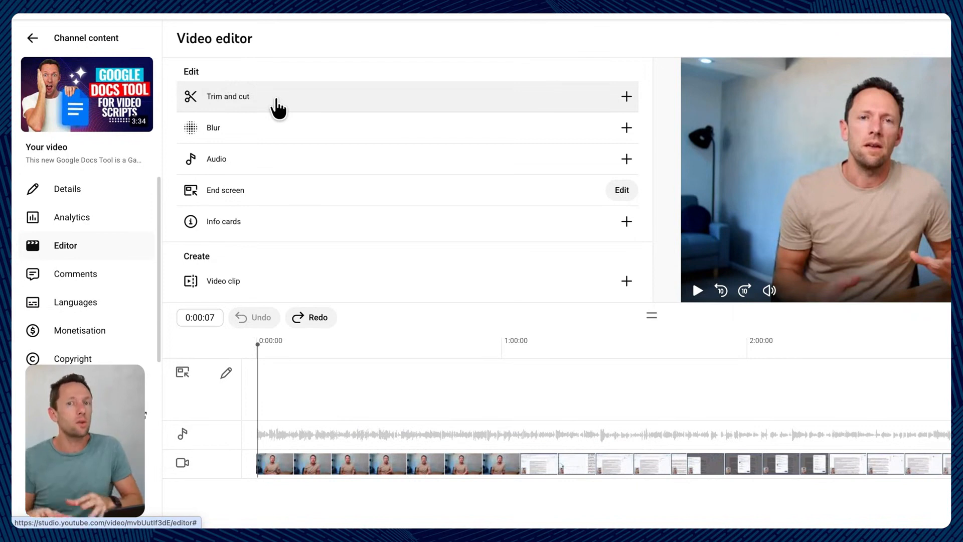
{"action": "left_click", "coordinate": [627, 96]}
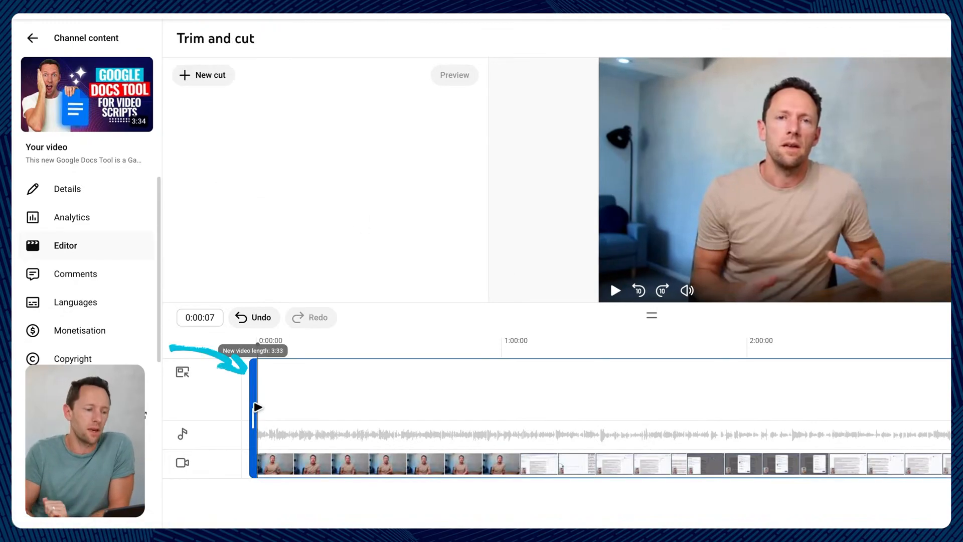
Step: Try trimming the video's beginning and end with the trim handles on the timeline
{"action": "left_click_drag", "start_coordinate": [257, 407], "coordinate": [399, 407]}
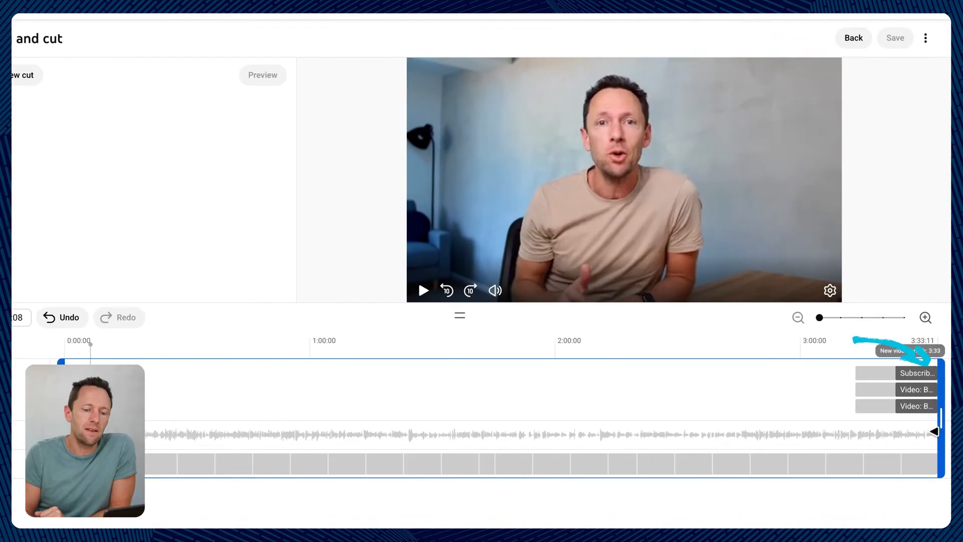
{"action": "mouse_move", "coordinate": [938, 450]}
{"action": "left_mouse_down"}
{"action": "mouse_move", "coordinate": [718, 454]}
{"action": "mouse_move", "coordinate": [939, 449]}
{"action": "left_mouse_up"}
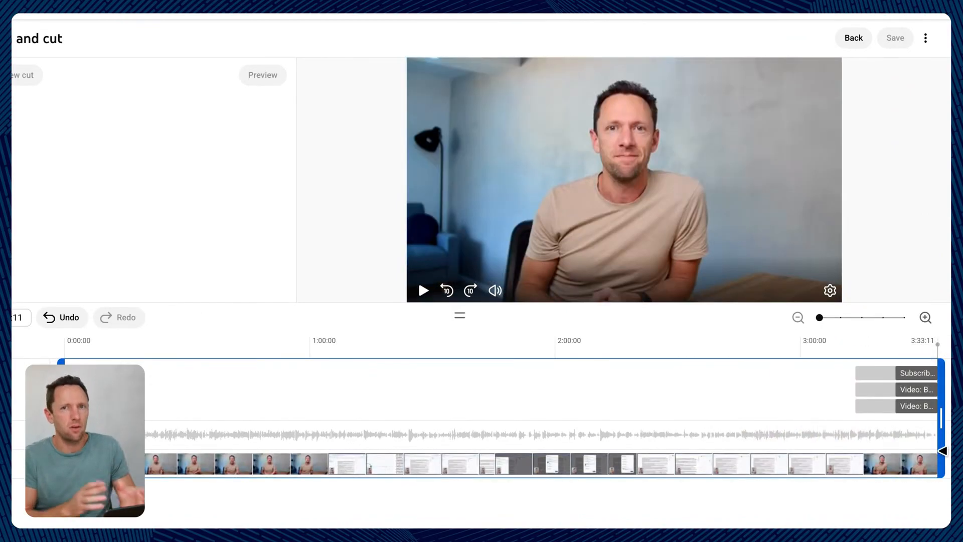
Step: Move the playhead to 1:12:23 and add a new cut starting there
{"action": "left_click", "coordinate": [384, 416]}
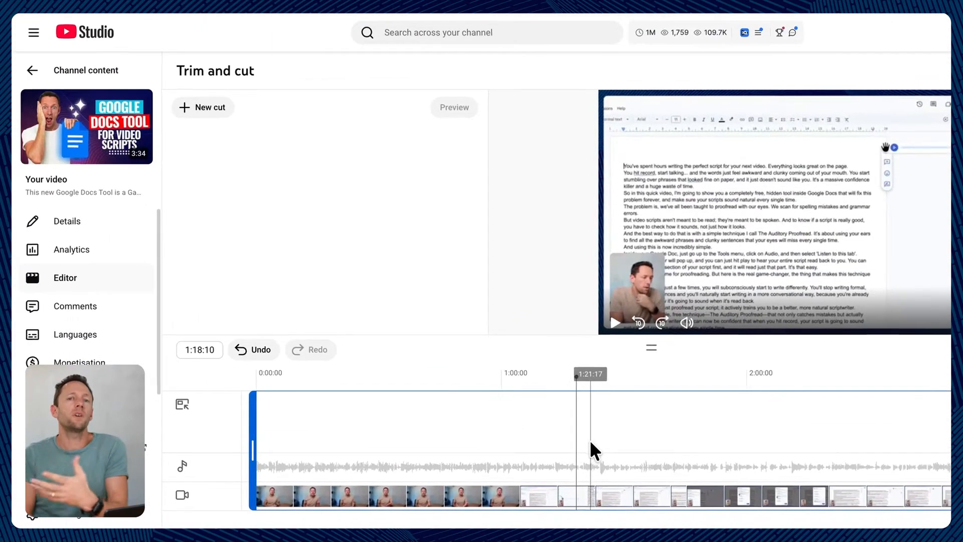
{"action": "left_click_drag", "start_coordinate": [576, 442], "coordinate": [555, 440]}
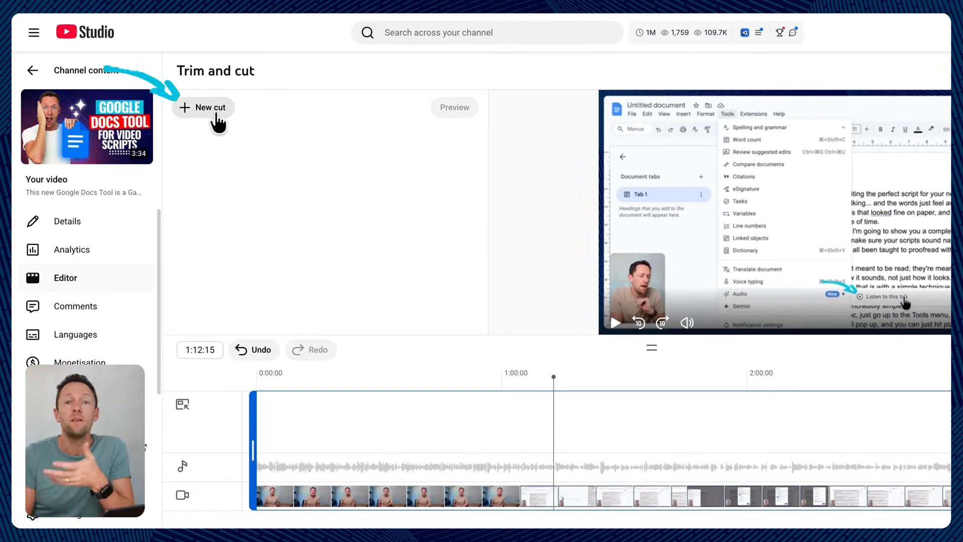
{"action": "left_click", "coordinate": [585, 386]}
{"action": "left_click", "coordinate": [559, 383]}
{"action": "left_click", "coordinate": [552, 383]}
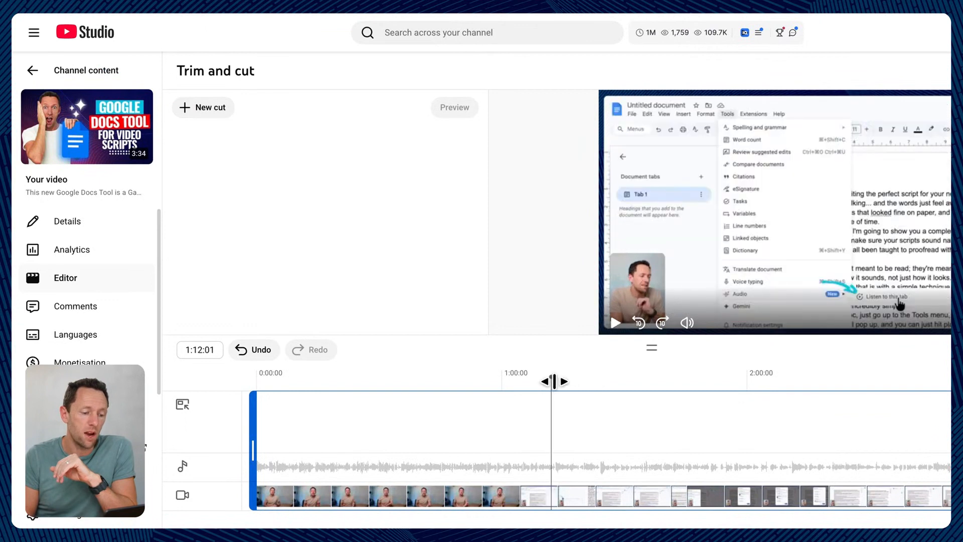
{"action": "left_click", "coordinate": [555, 384]}
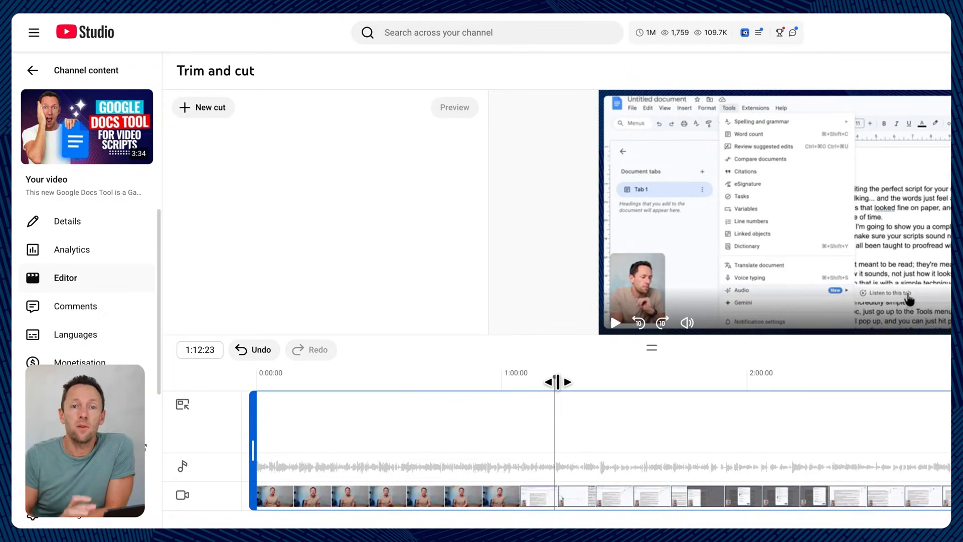
{"action": "left_click", "coordinate": [203, 108]}
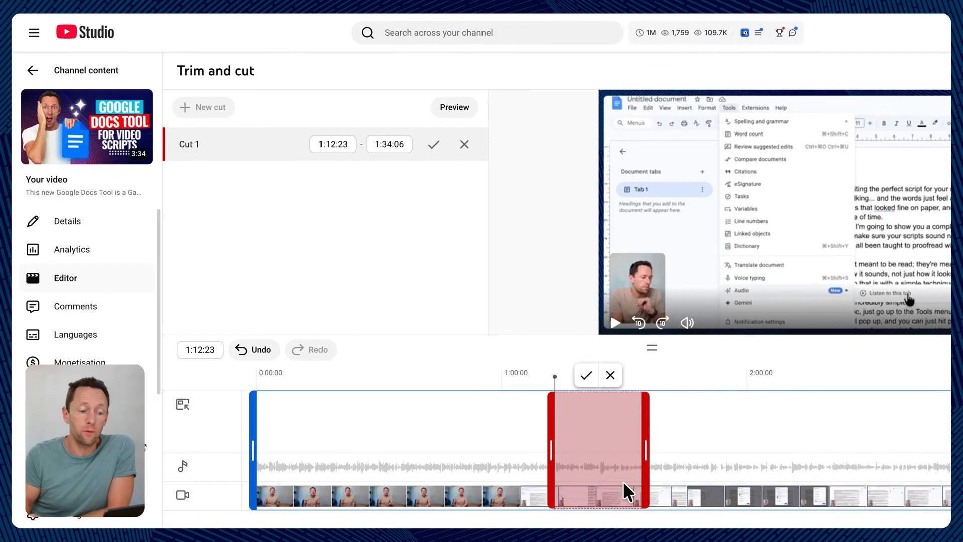
Step: Adjust the first cut's edges so that it runs from 1:12:19 to 1:20:00
{"action": "left_click_drag", "start_coordinate": [549, 446], "coordinate": [548, 447]}
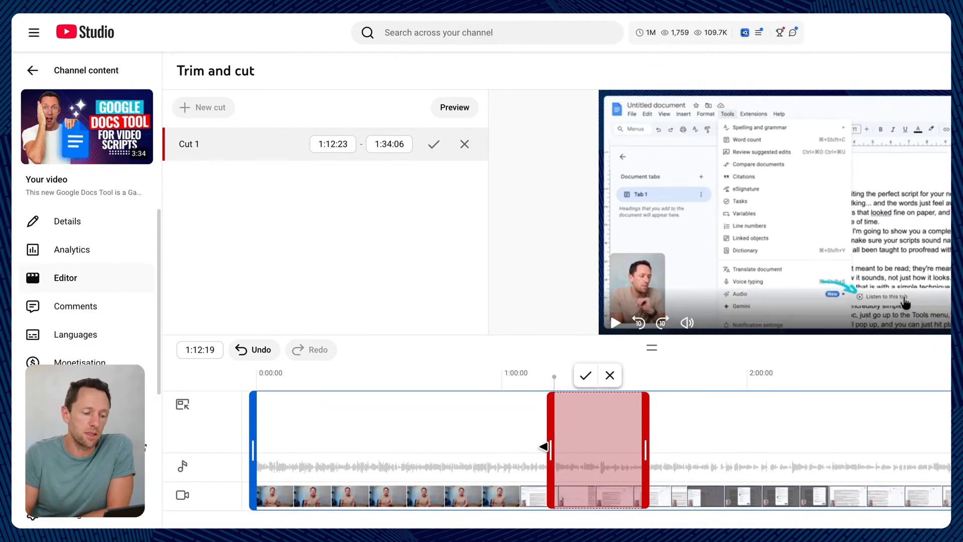
{"action": "left_click_drag", "start_coordinate": [647, 444], "coordinate": [591, 444]}
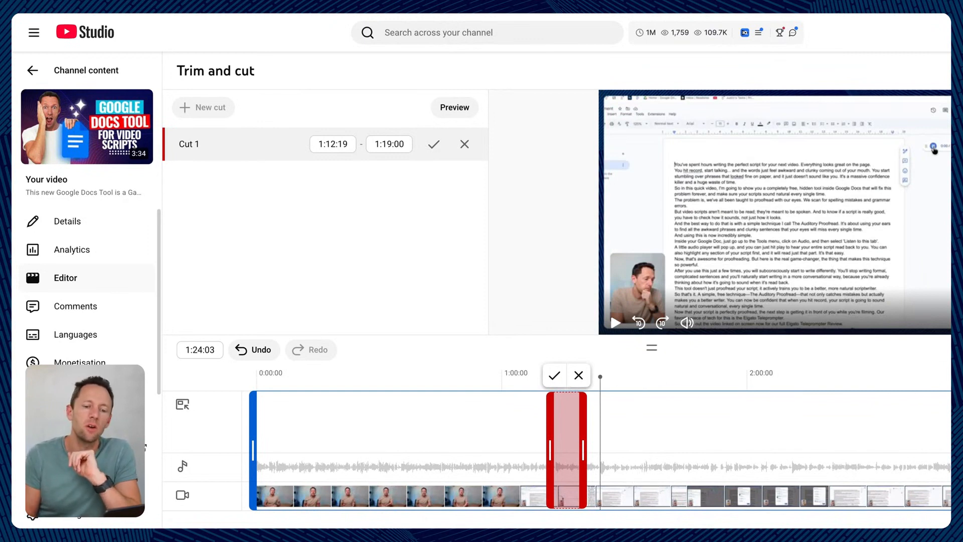
{"action": "left_click", "coordinate": [926, 348]}
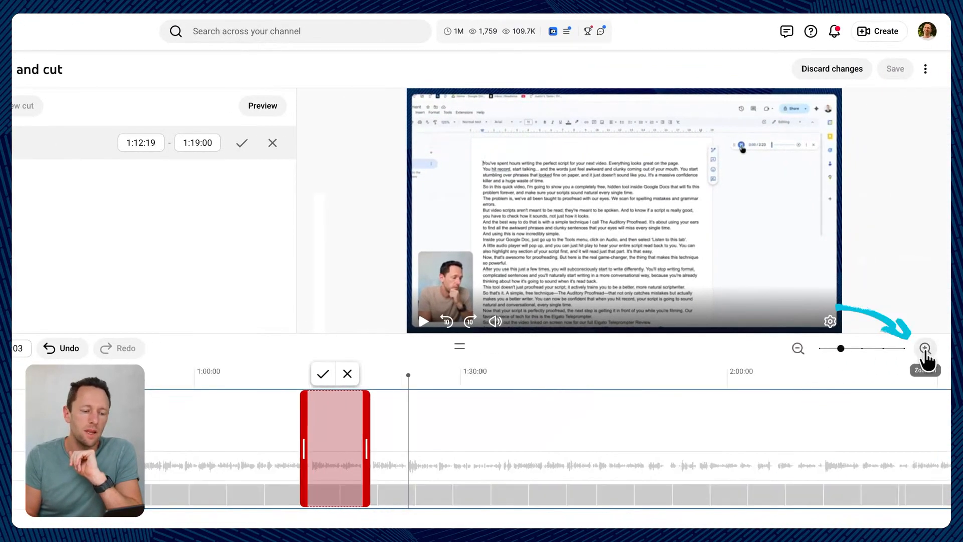
{"action": "left_click", "coordinate": [926, 348]}
{"action": "left_click", "coordinate": [925, 348]}
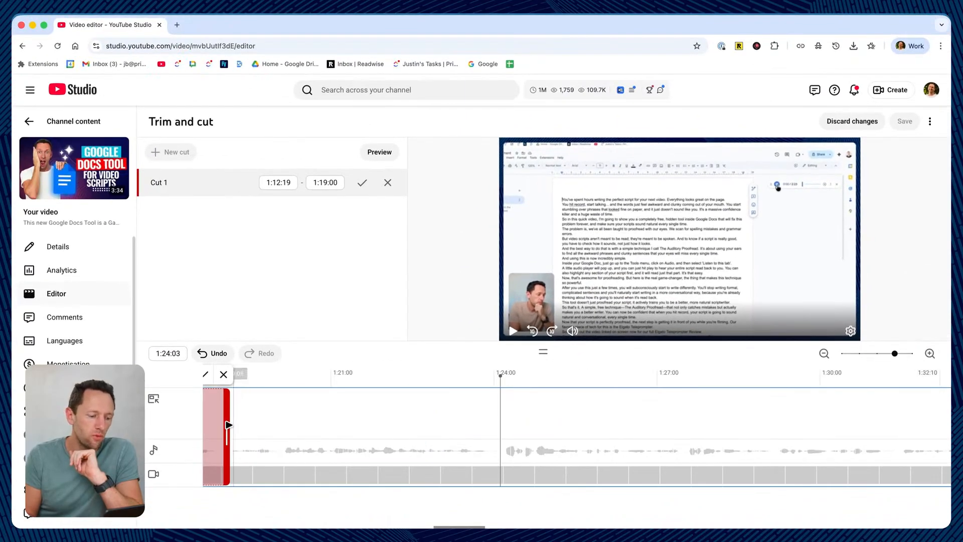
{"action": "left_click_drag", "start_coordinate": [229, 427], "coordinate": [283, 433]}
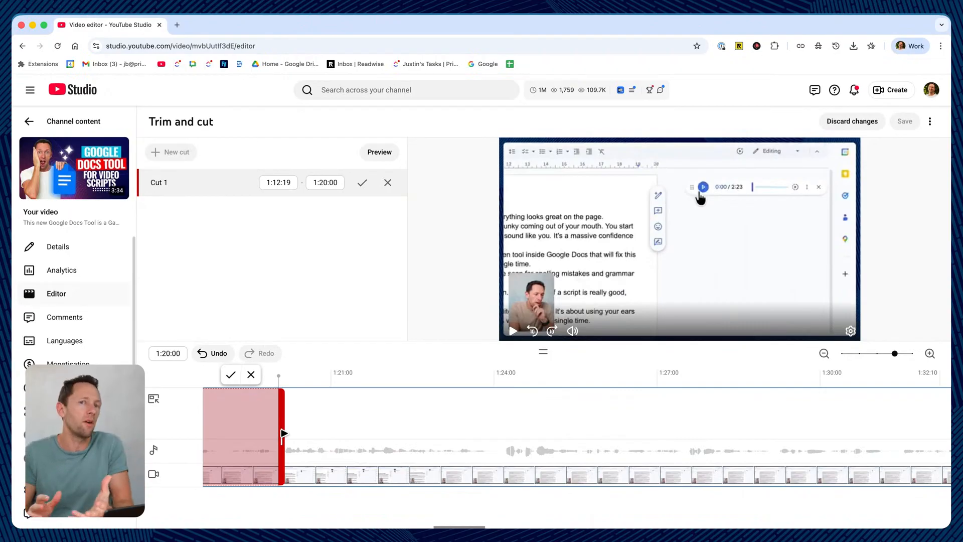
Step: Confirm the first cut and play the video across it from 1:11:07 to check the transition
{"action": "left_click", "coordinate": [824, 354]}
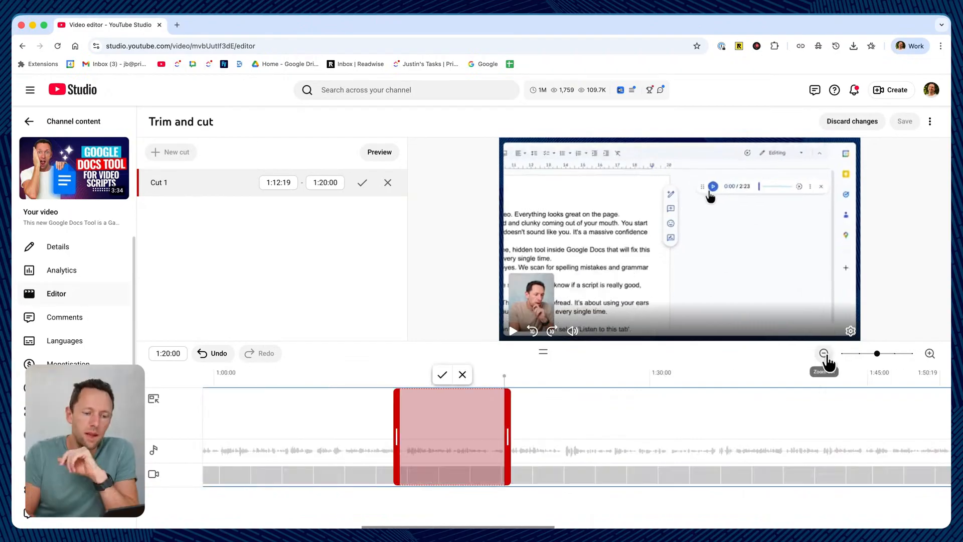
{"action": "left_click", "coordinate": [380, 423]}
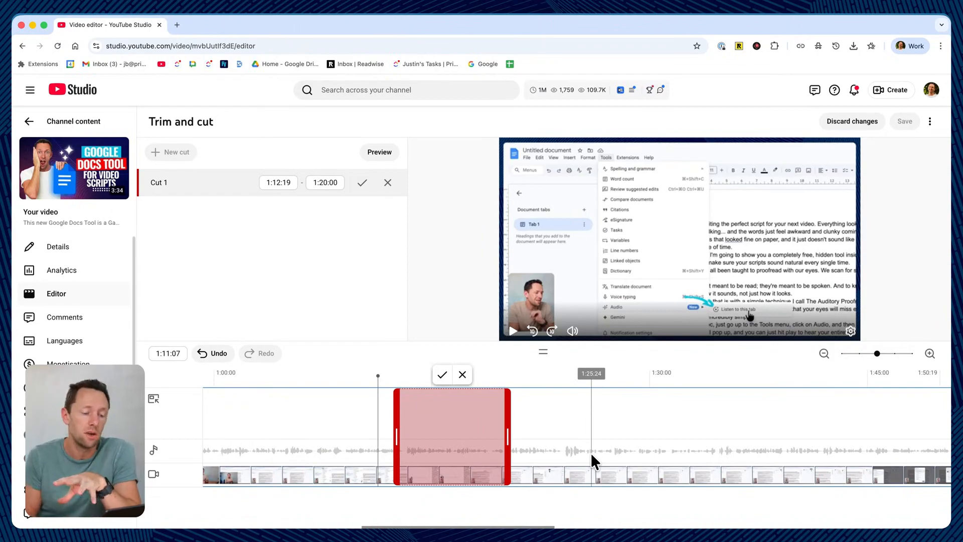
{"action": "left_click", "coordinate": [444, 377]}
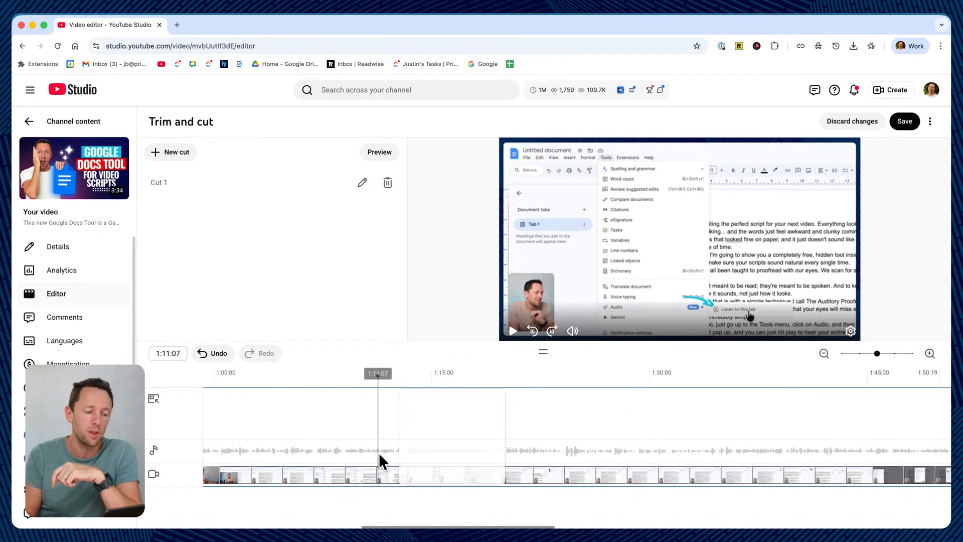
{"action": "left_click", "coordinate": [514, 331]}
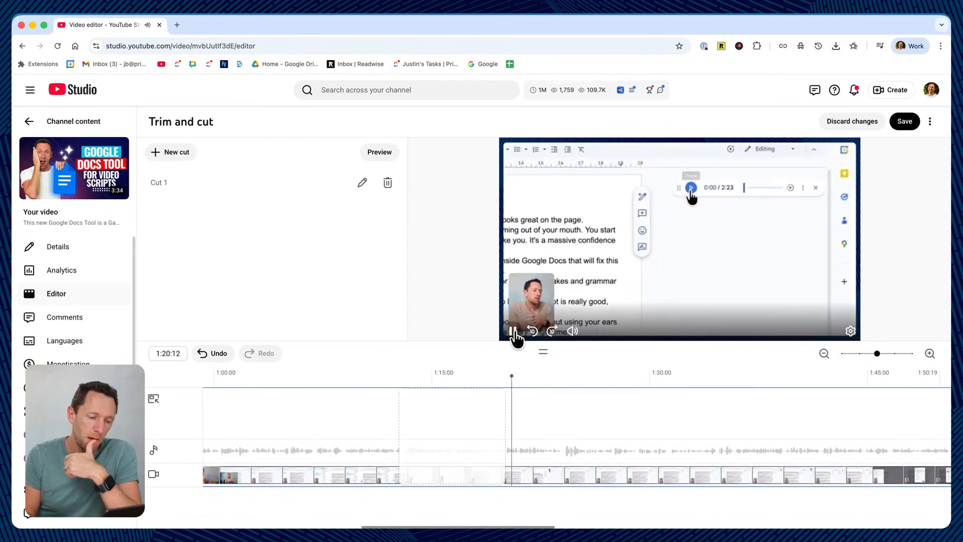
{"action": "left_click", "coordinate": [513, 332]}
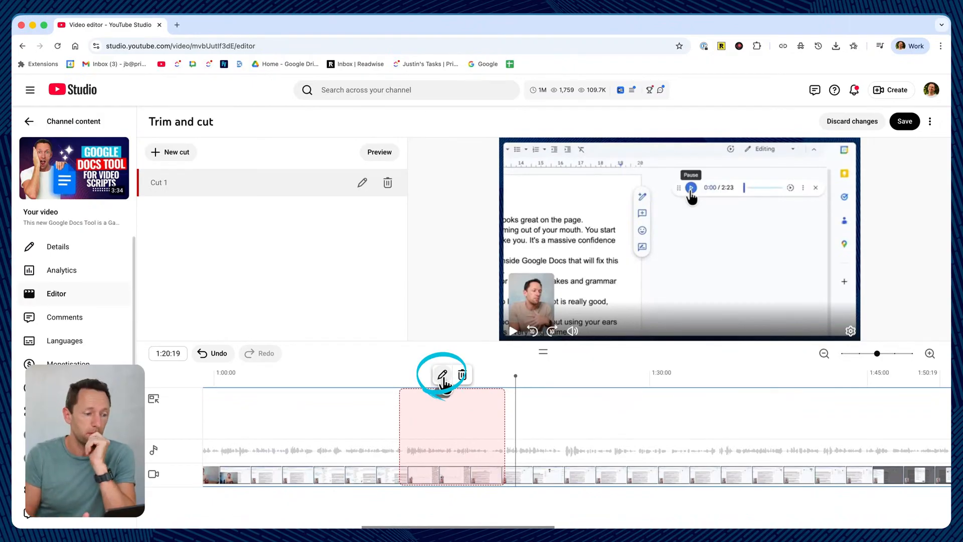
Step: Add a second cut from 1:31:12 to about 1:35:19 and confirm it
{"action": "left_click", "coordinate": [671, 427]}
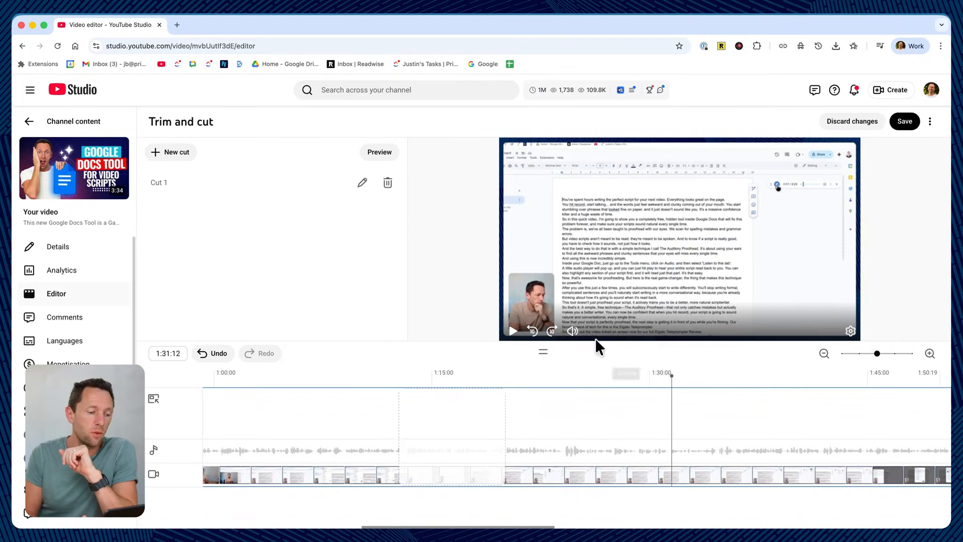
{"action": "left_click", "coordinate": [169, 153]}
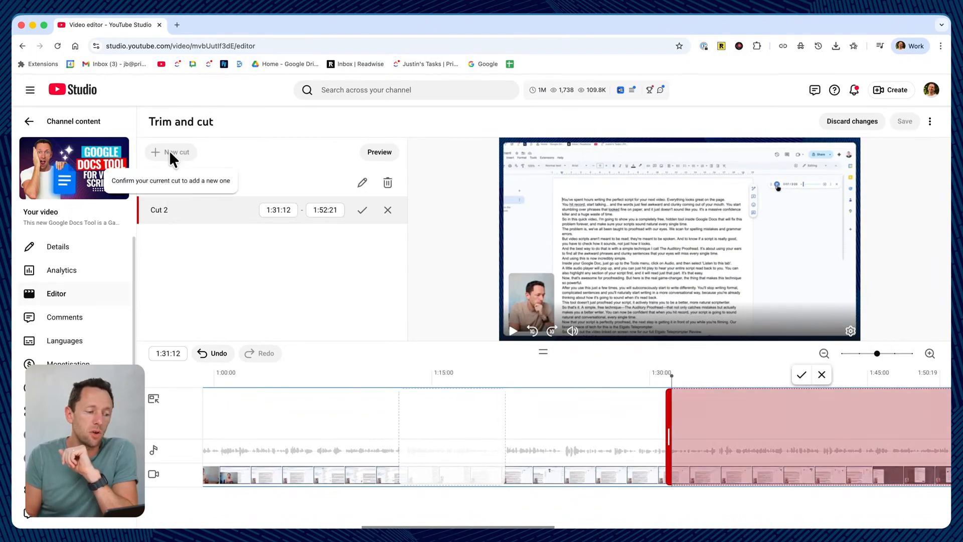
{"action": "scroll", "coordinate": [607, 411], "scroll_direction": "right", "scroll_amount": 3}
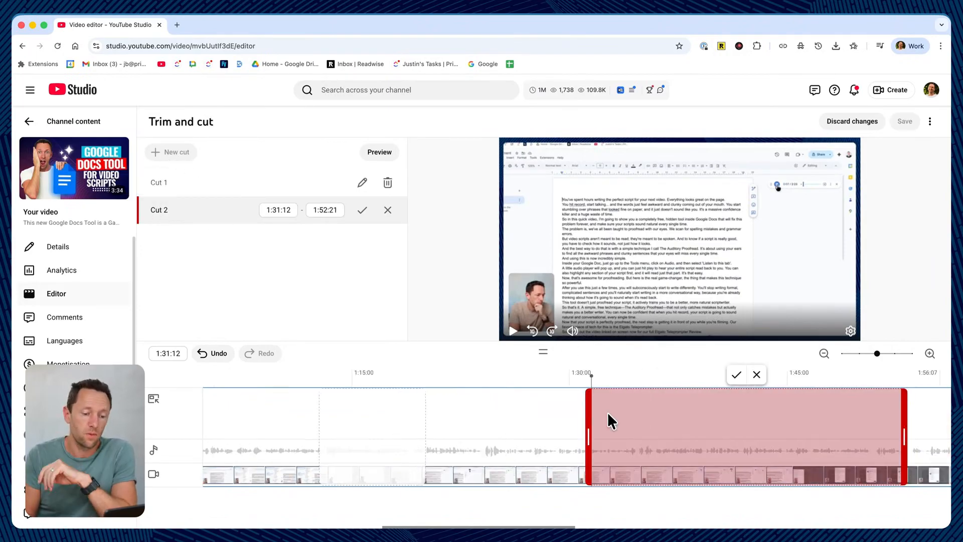
{"action": "scroll", "coordinate": [606, 412], "scroll_direction": "right", "scroll_amount": 8}
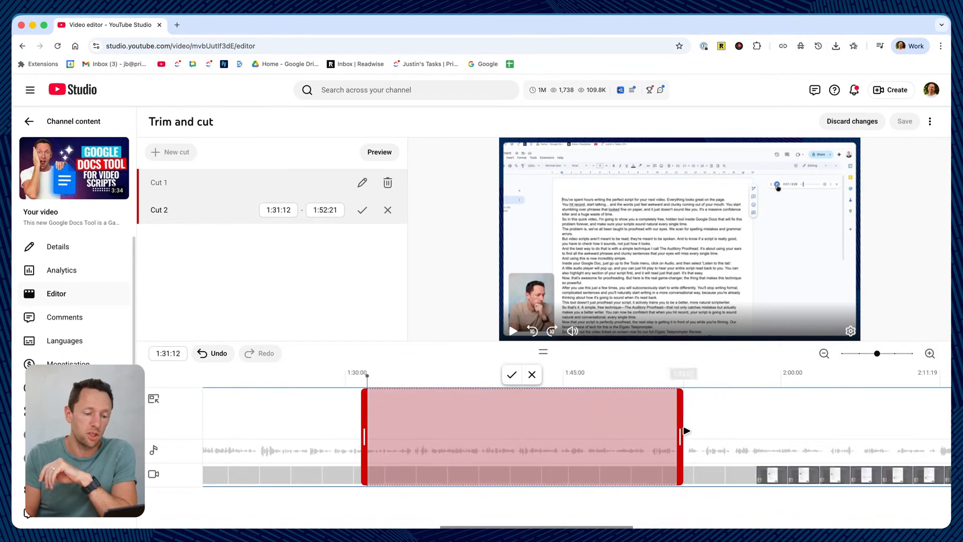
{"action": "left_click_drag", "start_coordinate": [685, 430], "coordinate": [439, 425]}
{"action": "left_click", "coordinate": [388, 374]}
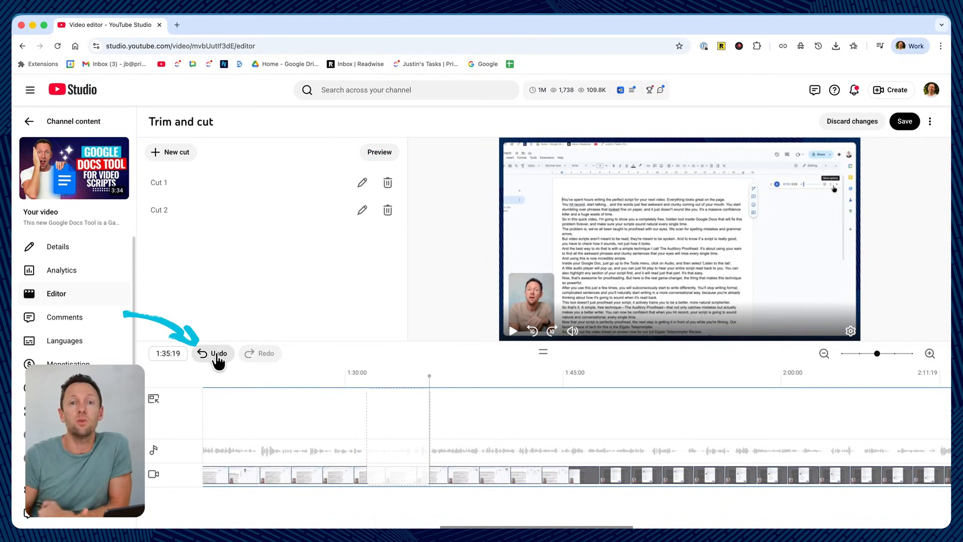
Step: Place the playhead just before the second cut at 1:30:23 and discard all the trim and cut changes
{"action": "left_click", "coordinate": [353, 465]}
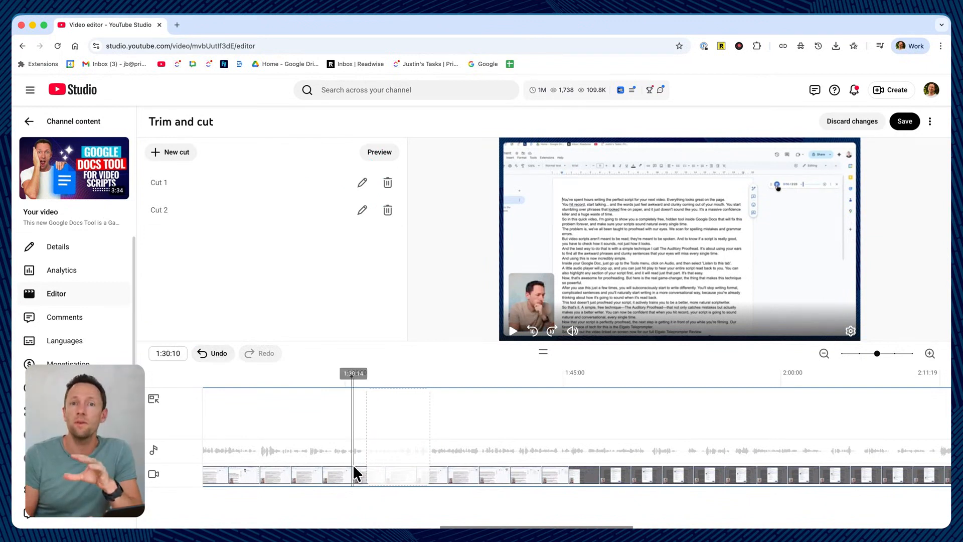
{"action": "left_click", "coordinate": [359, 434]}
{"action": "left_click", "coordinate": [390, 434]}
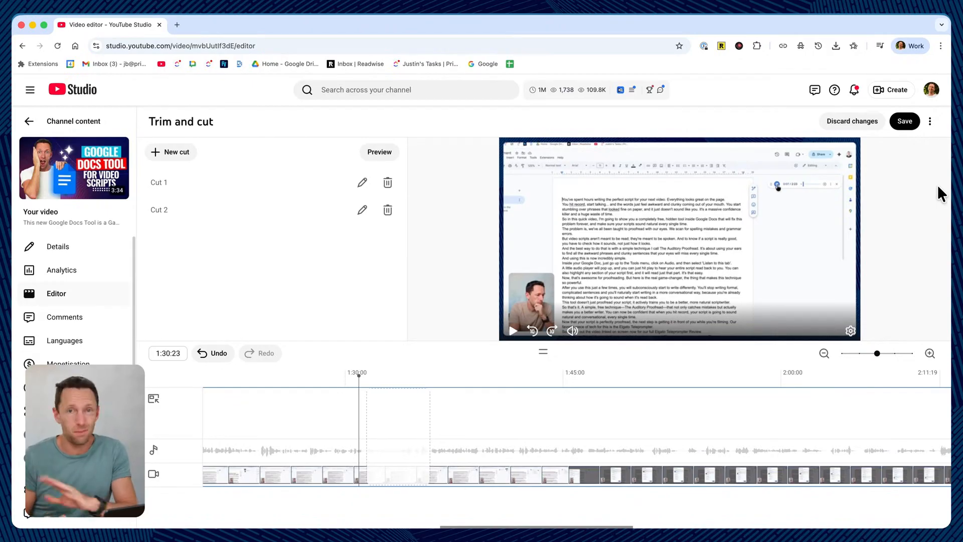
{"action": "left_click", "coordinate": [866, 123]}
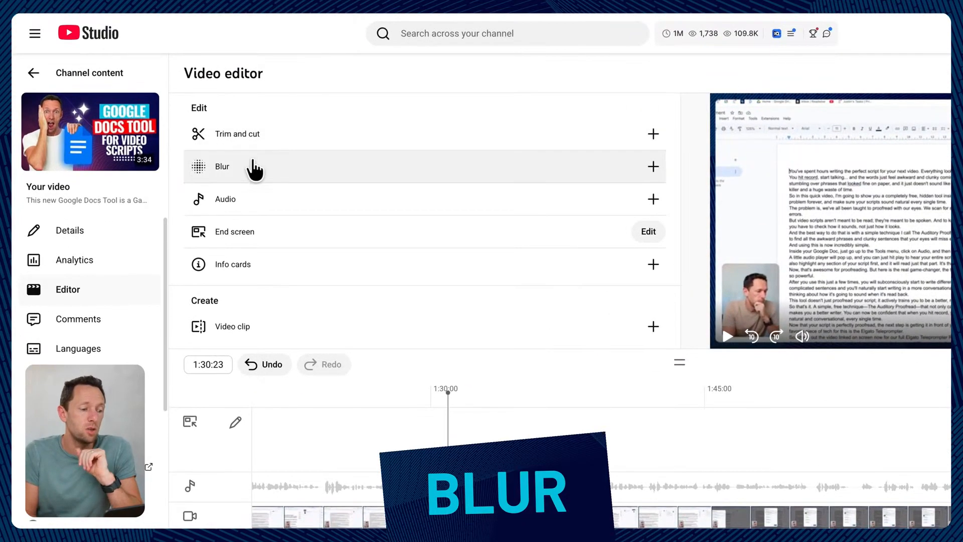
Step: Try Face blur on the video and close the face selection dialog without applying it
{"action": "left_click", "coordinate": [653, 168]}
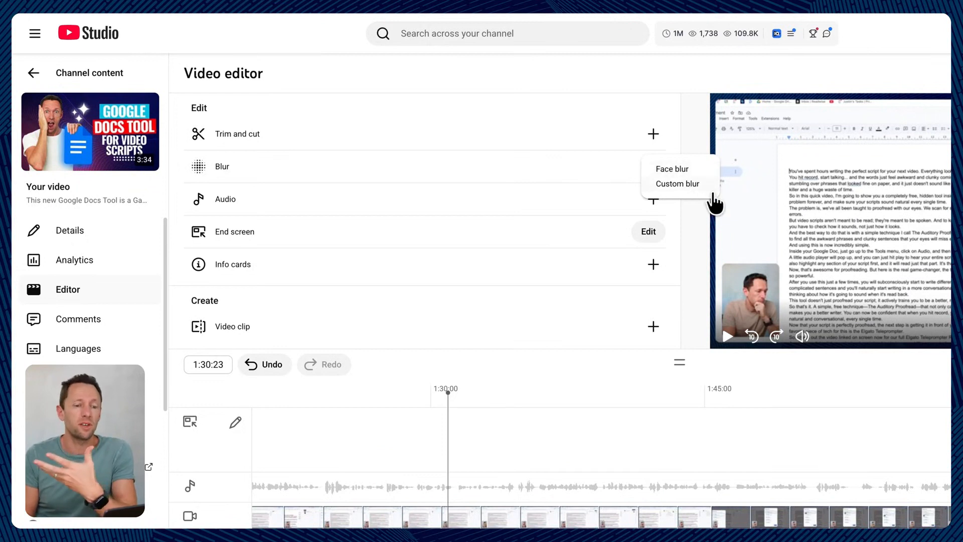
{"action": "left_click", "coordinate": [682, 172]}
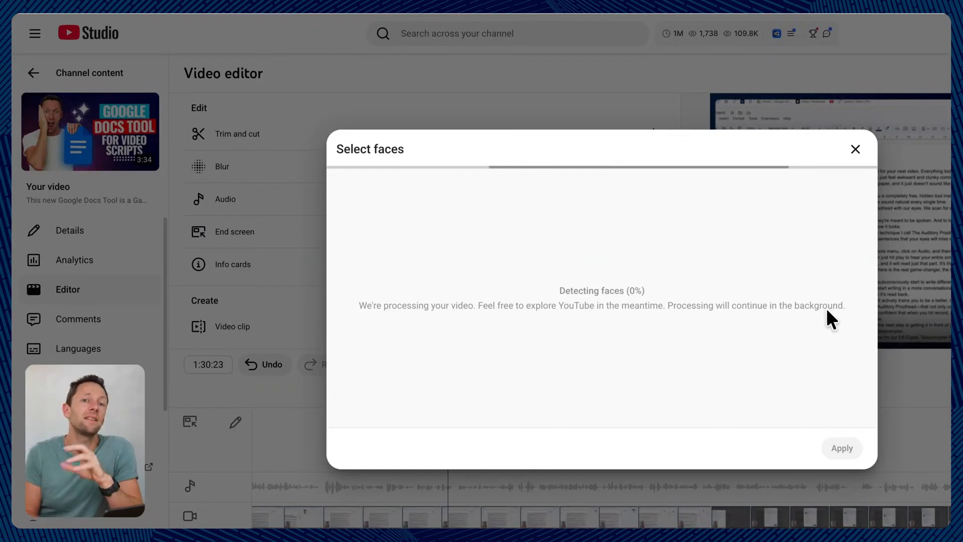
{"action": "left_click", "coordinate": [854, 151]}
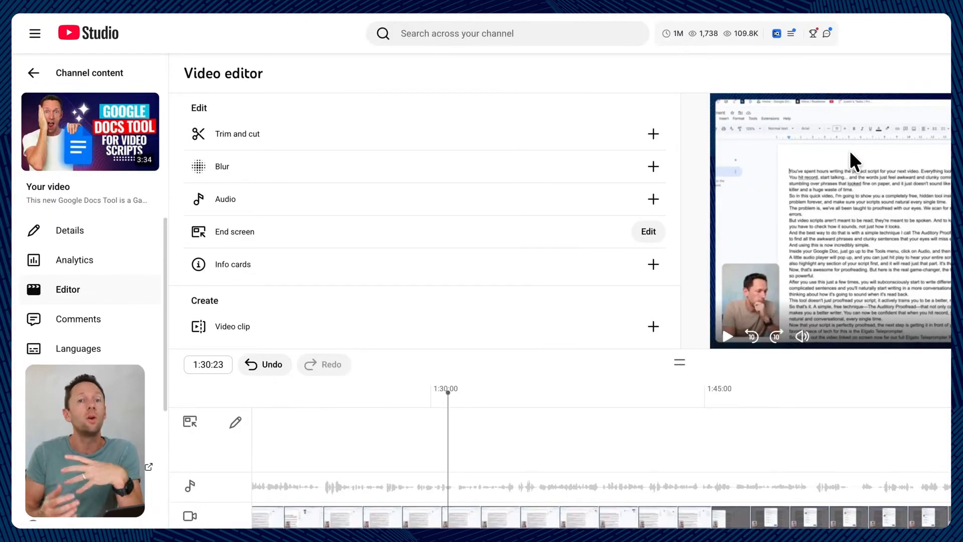
Step: Add a rectangular custom blur and move and stretch it over the opening paragraphs of the document text
{"action": "left_click", "coordinate": [651, 167]}
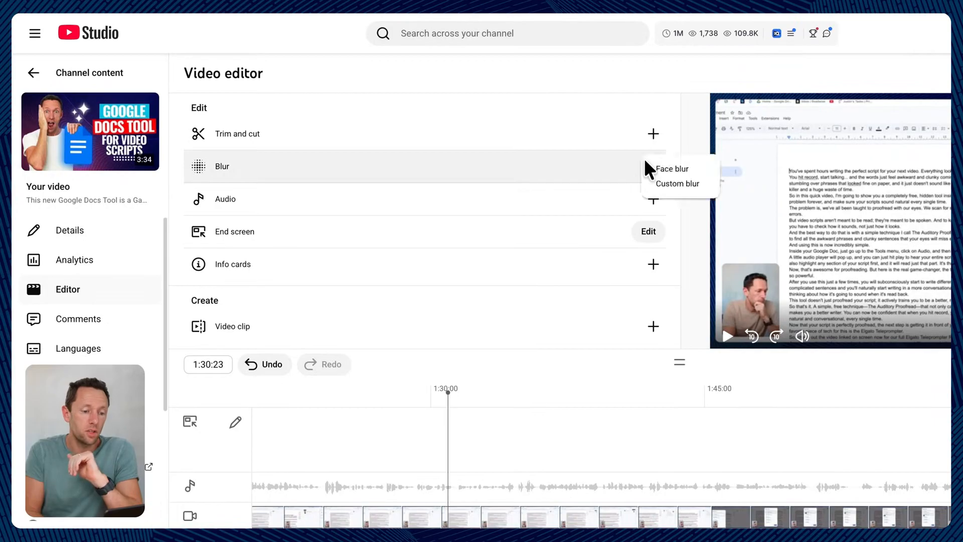
{"action": "left_click", "coordinate": [676, 184]}
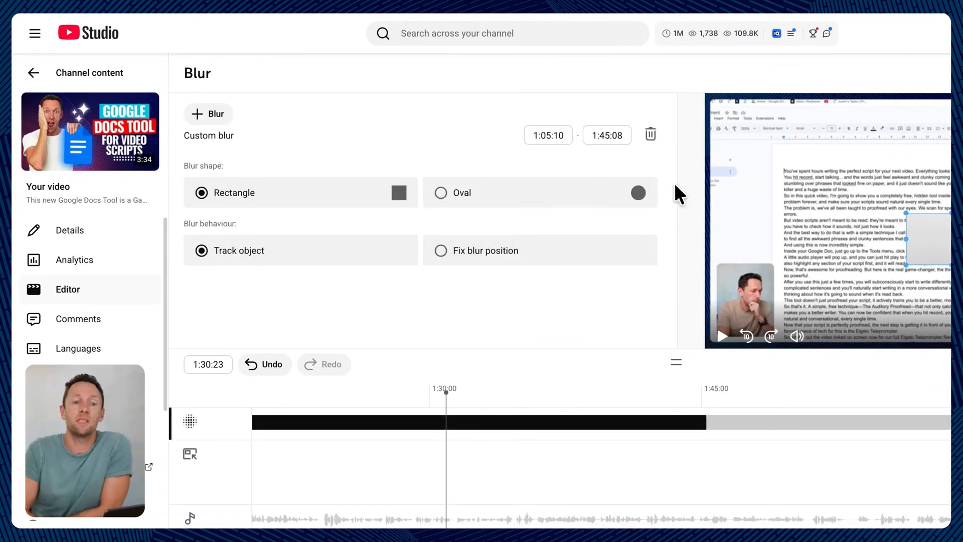
{"action": "left_click_drag", "start_coordinate": [928, 260], "coordinate": [853, 214]}
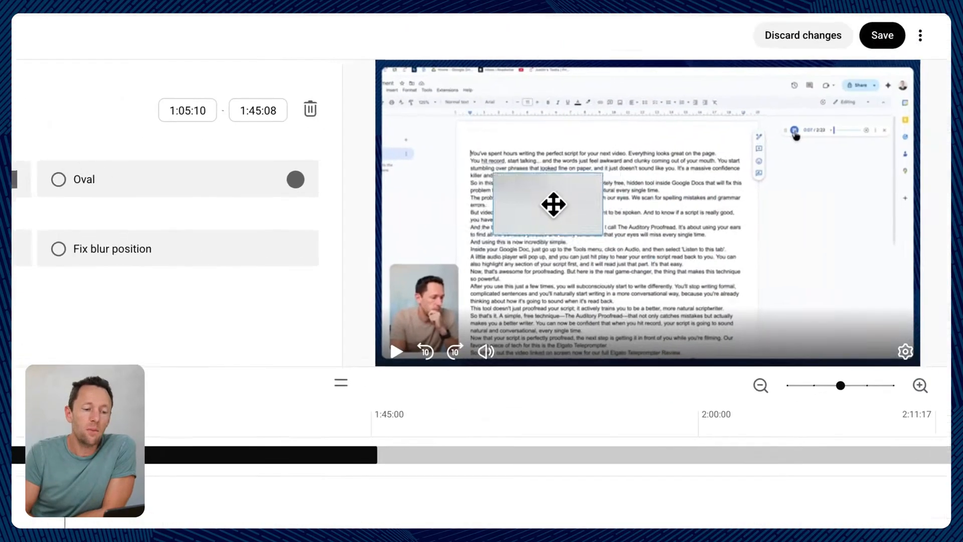
{"action": "left_click_drag", "start_coordinate": [553, 204], "coordinate": [736, 205]}
{"action": "left_click_drag", "start_coordinate": [591, 275], "coordinate": [582, 208]}
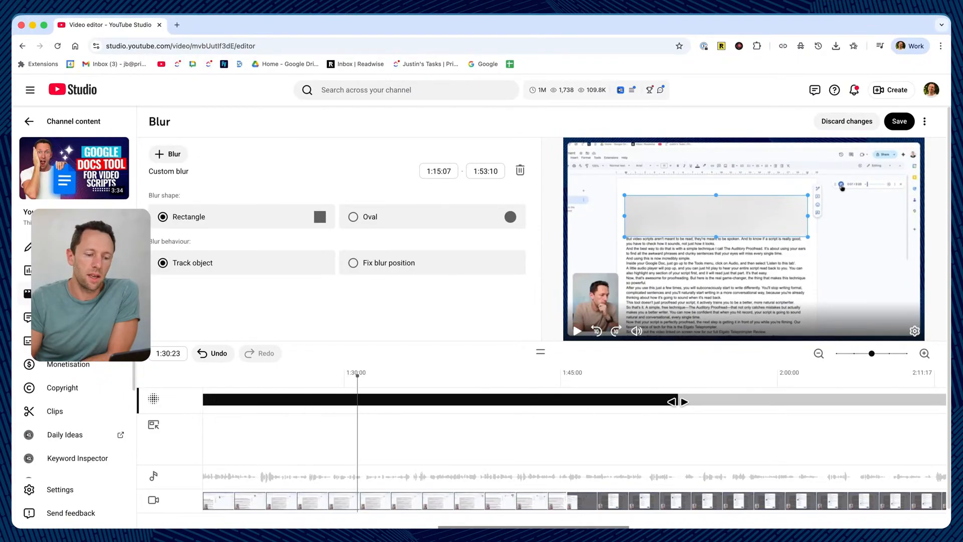
Step: Trim the custom blur's time range to run from 1:24:05 to 1:35:13
{"action": "left_click_drag", "start_coordinate": [660, 402], "coordinate": [423, 421]}
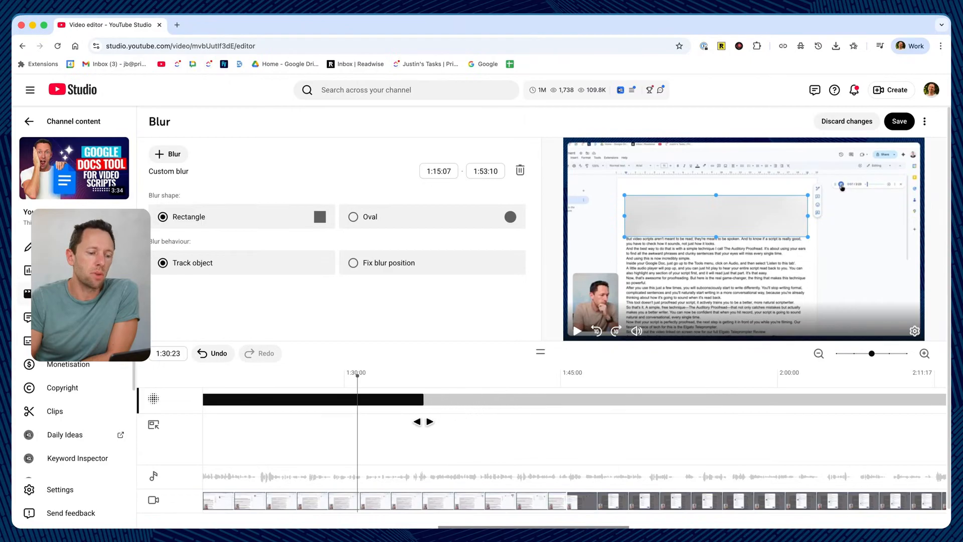
{"action": "scroll", "coordinate": [396, 427], "scroll_direction": "left", "scroll_amount": 5}
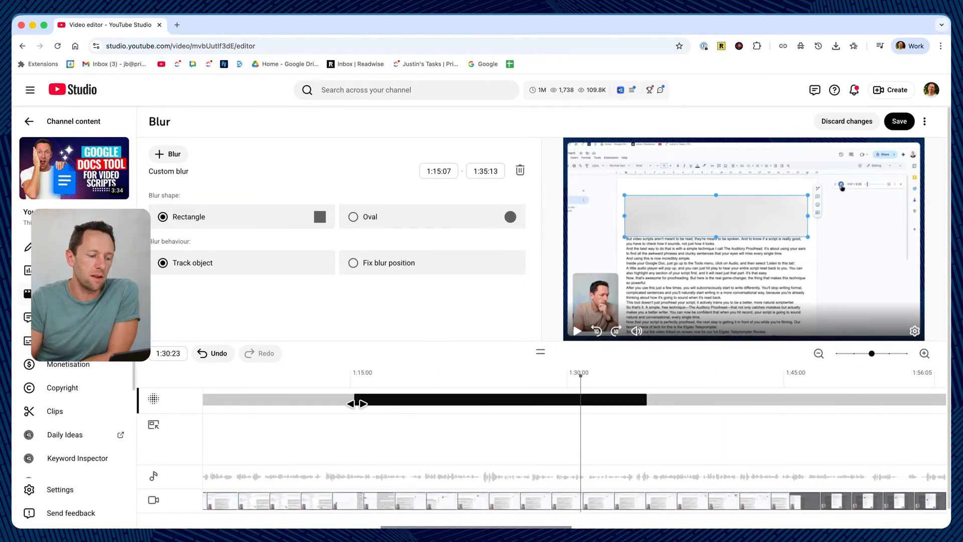
{"action": "left_click_drag", "start_coordinate": [366, 403], "coordinate": [481, 412]}
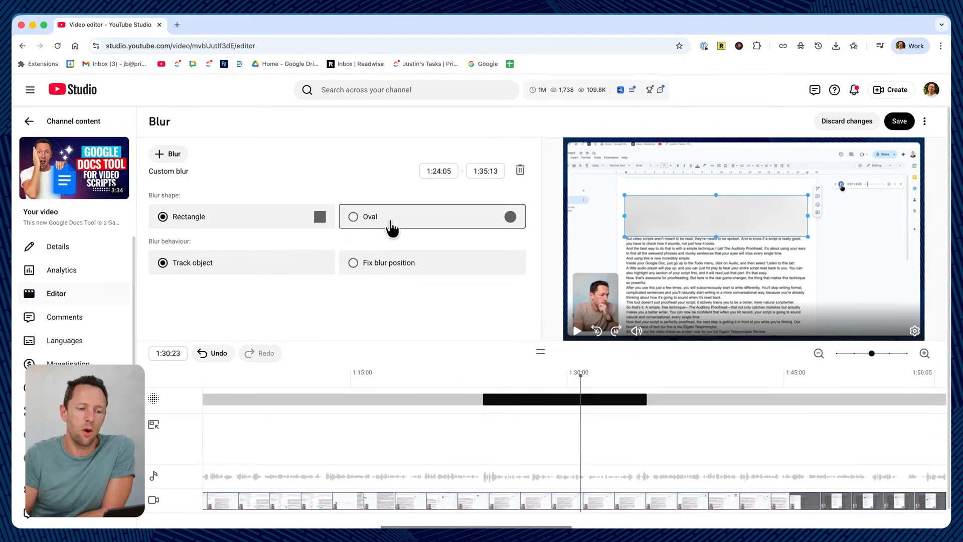
Step: Turn the custom blur into a fixed-position oval over the presenter's face in the webcam inset, and delete the blur
{"action": "left_click", "coordinate": [354, 217]}
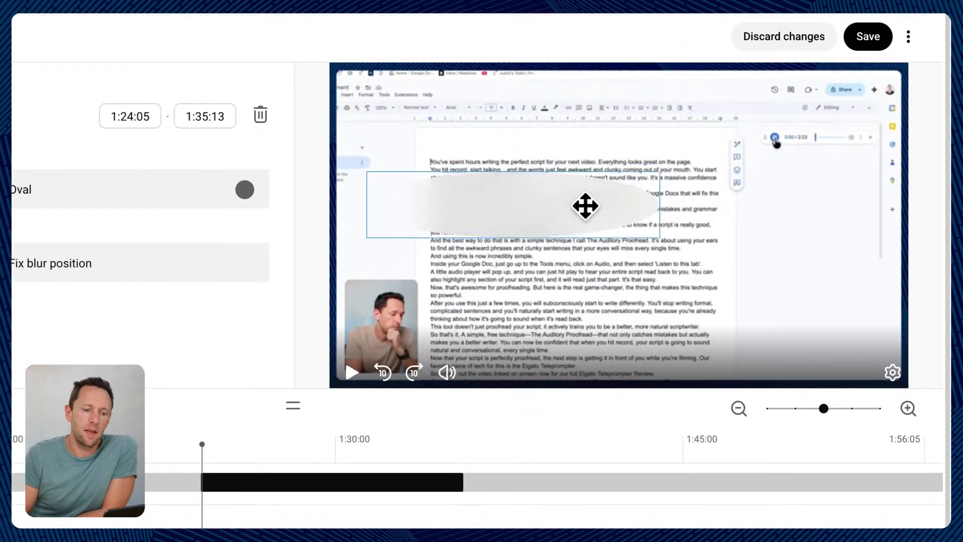
{"action": "left_click_drag", "start_coordinate": [585, 206], "coordinate": [617, 215]}
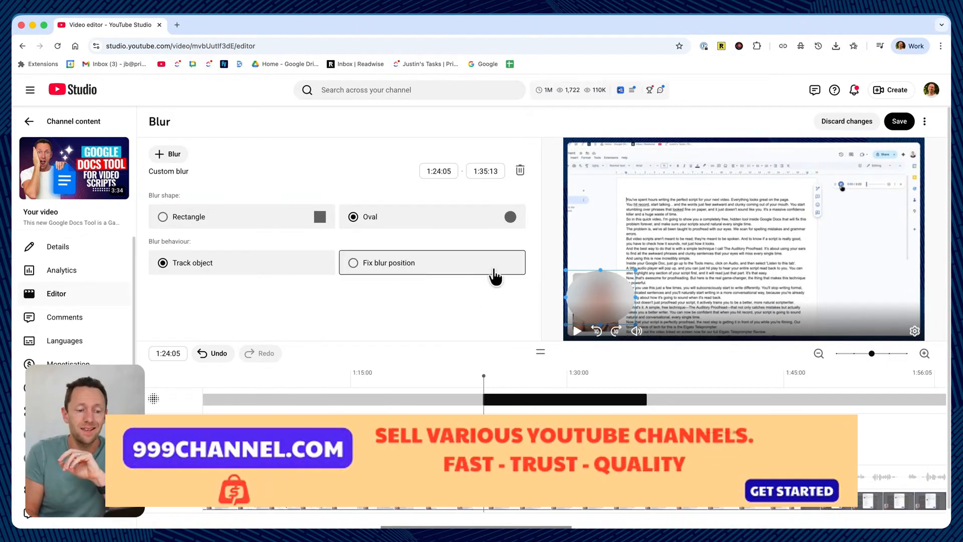
{"action": "left_click", "coordinate": [381, 272]}
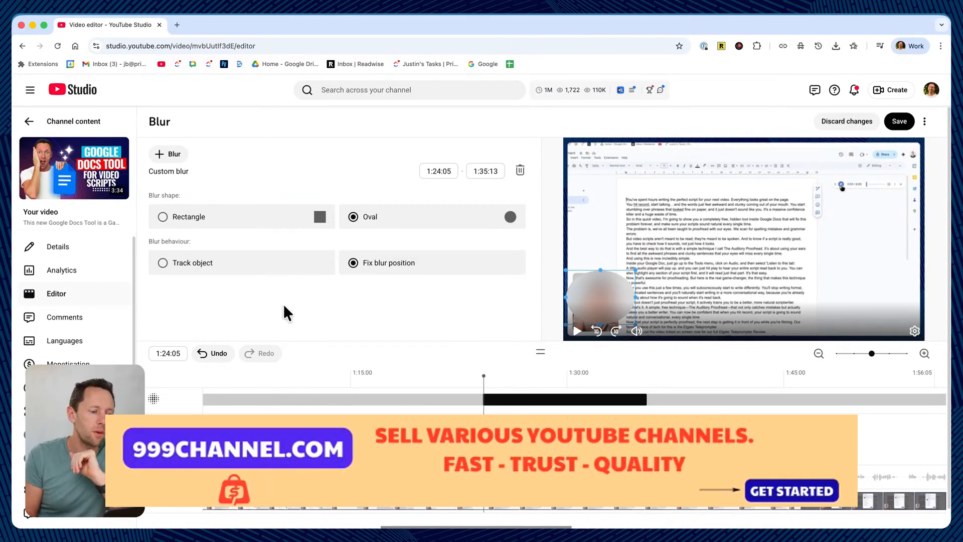
{"action": "left_click", "coordinate": [521, 170]}
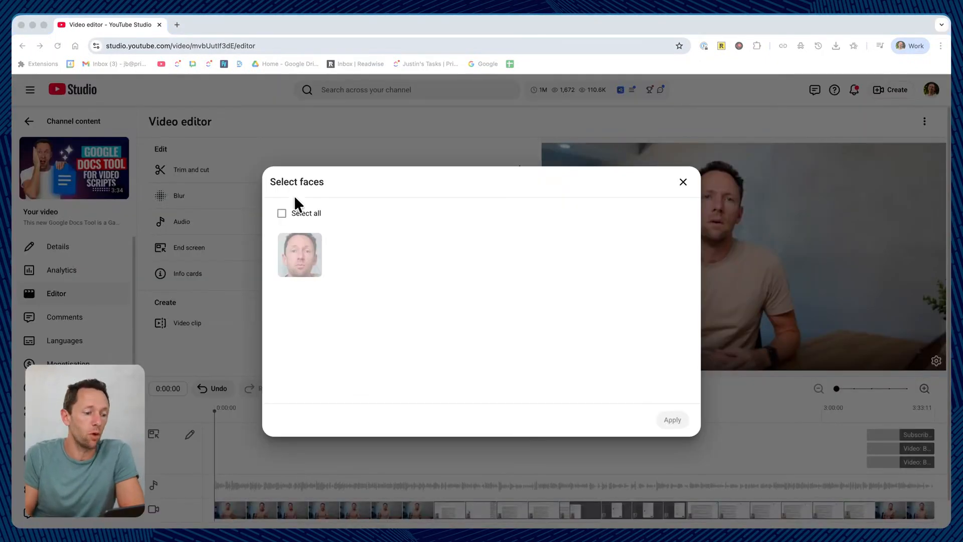
Step: Apply Face blur to the detected face and check the video at the scene with the voice selection dialog
{"action": "left_click", "coordinate": [309, 250]}
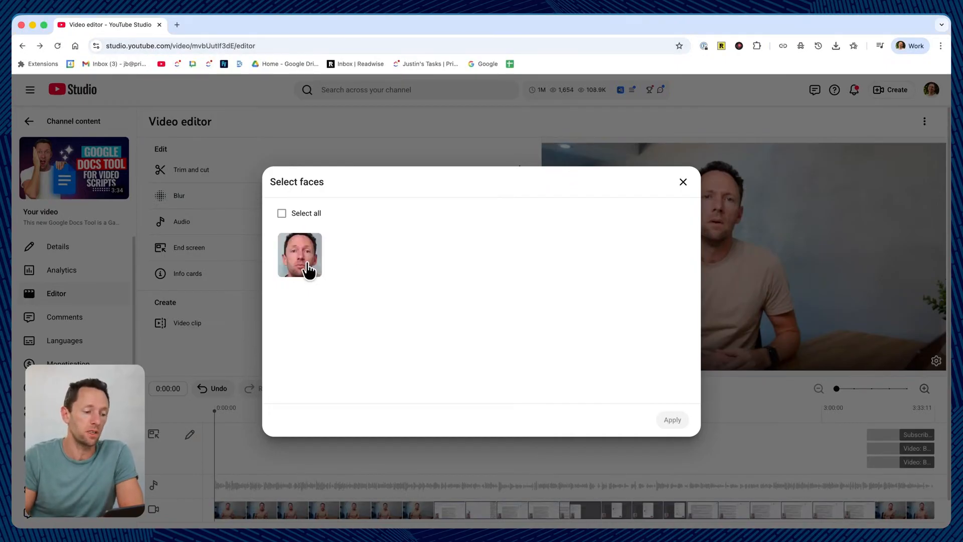
{"action": "left_click", "coordinate": [304, 262]}
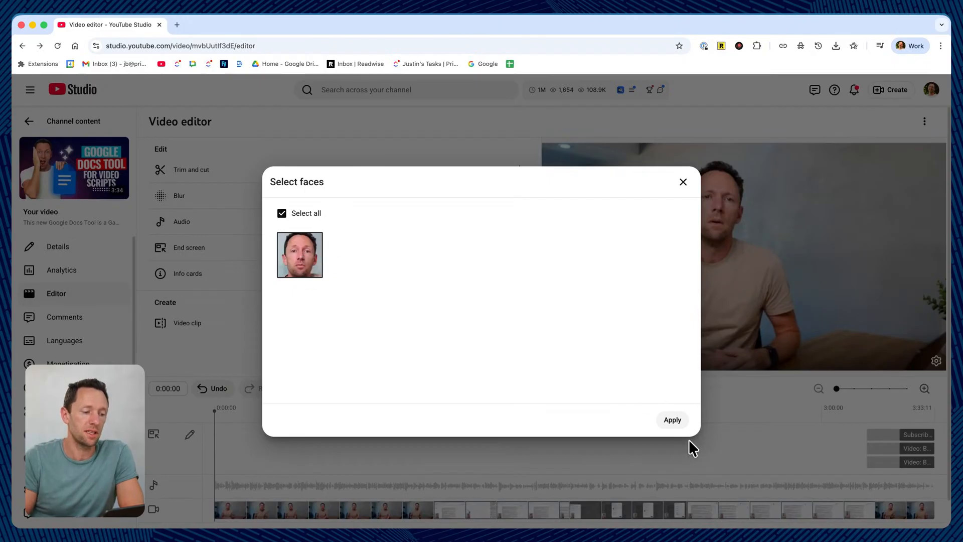
{"action": "left_click", "coordinate": [672, 424]}
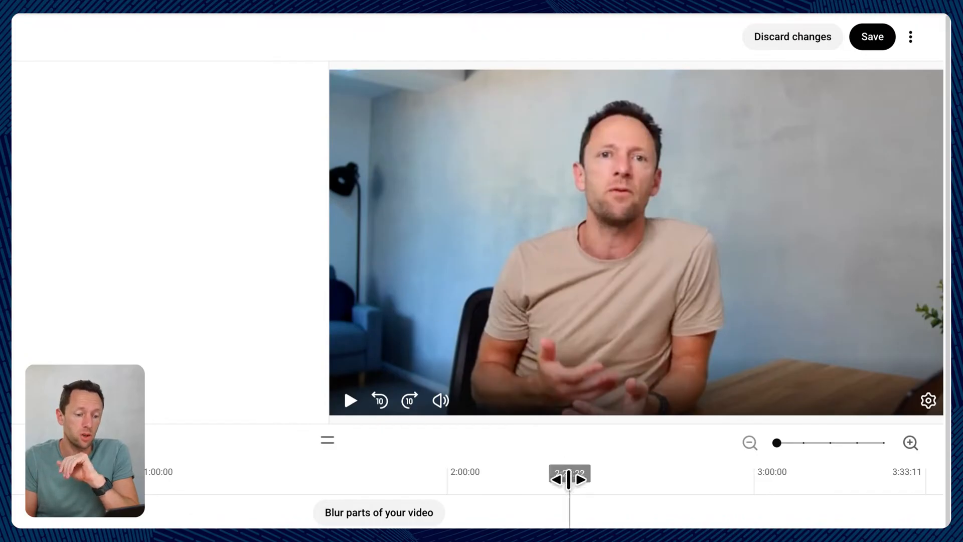
{"action": "left_click", "coordinate": [547, 479]}
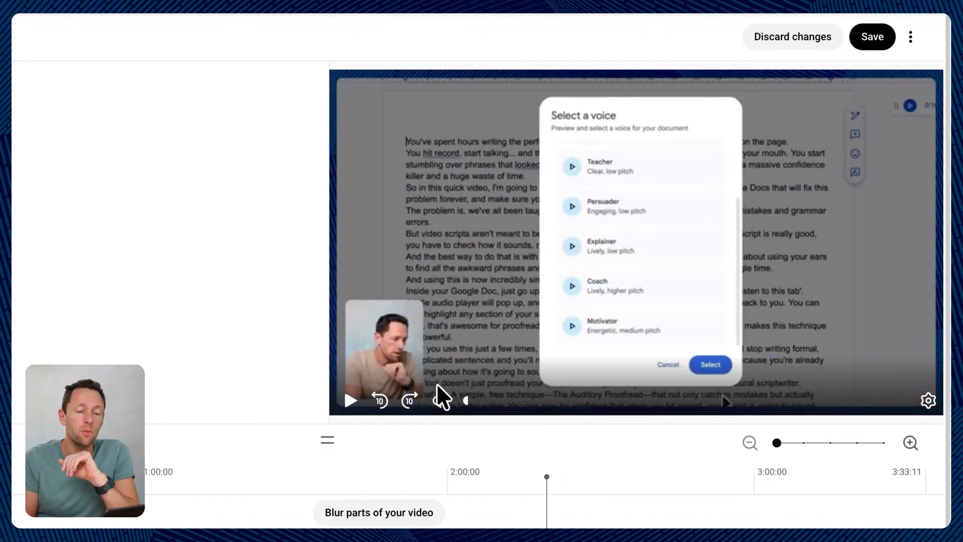
{"action": "mouse_move", "coordinate": [437, 385]}
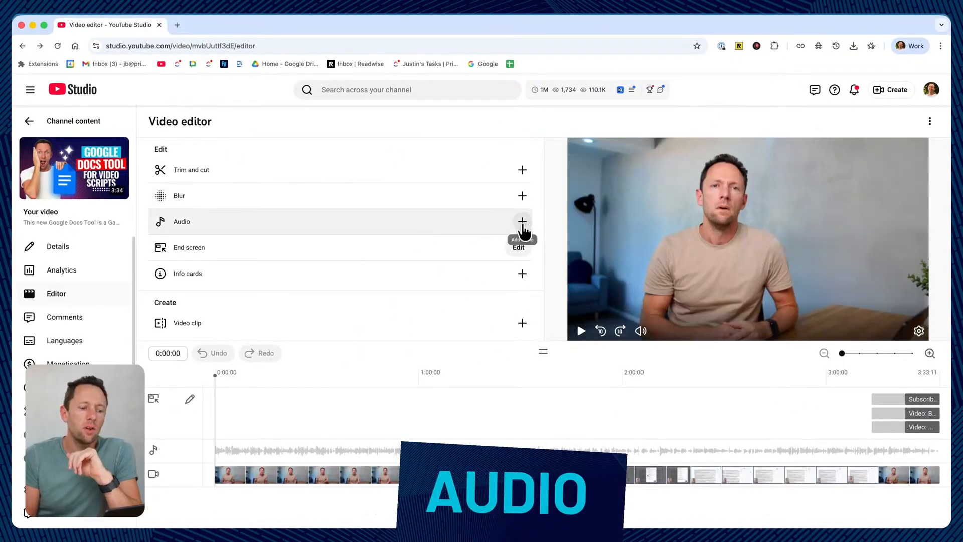
Step: Look through the audio library and its filter options, and add the track If I Had a Chicken to the video
{"action": "left_click", "coordinate": [523, 222]}
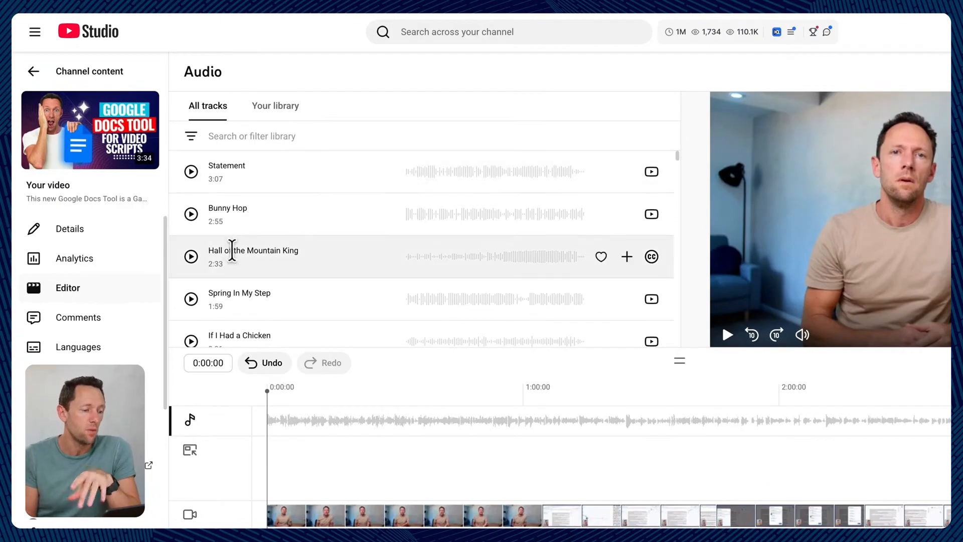
{"action": "scroll", "coordinate": [243, 273], "scroll_direction": "down", "scroll_amount": 1}
{"action": "scroll", "coordinate": [241, 251], "scroll_direction": "up", "scroll_amount": 1}
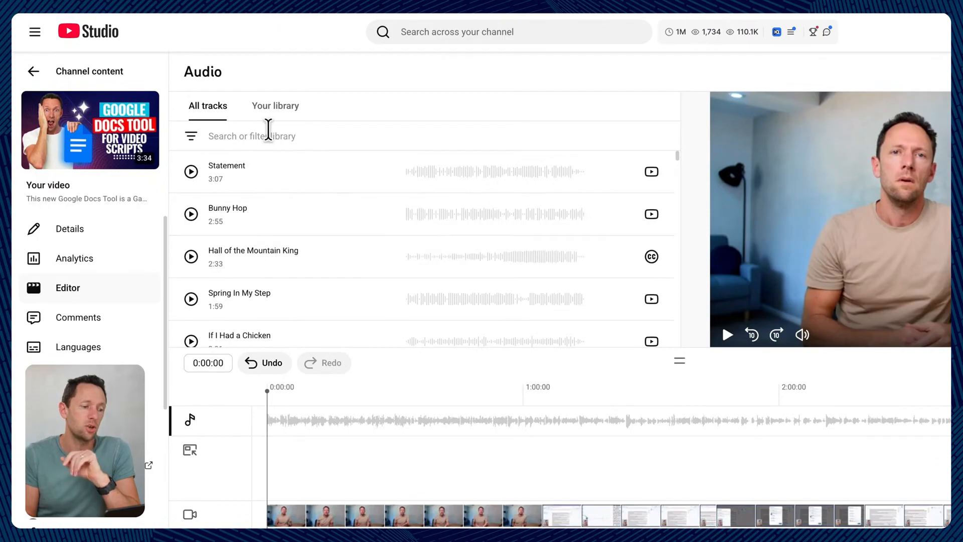
{"action": "left_click", "coordinate": [269, 130]}
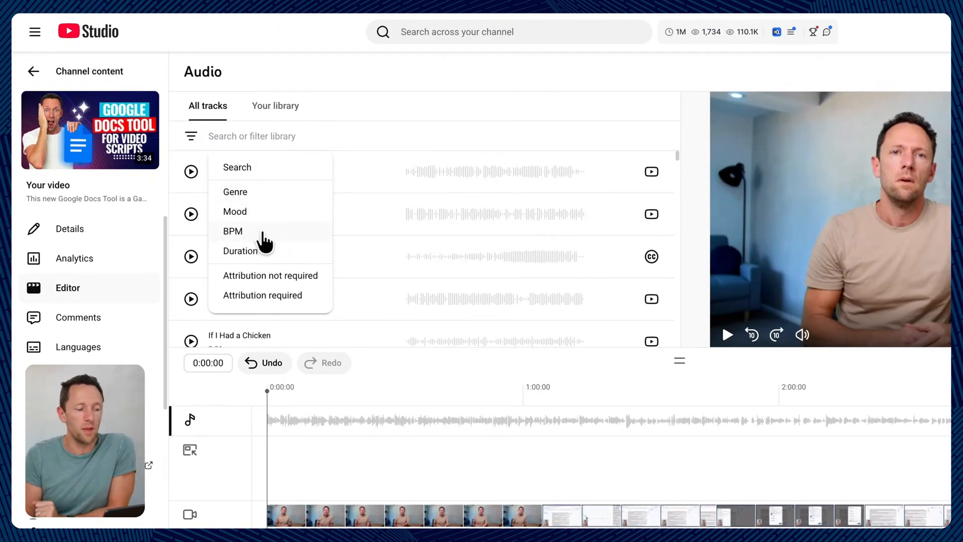
{"action": "key", "text": "Escape"}
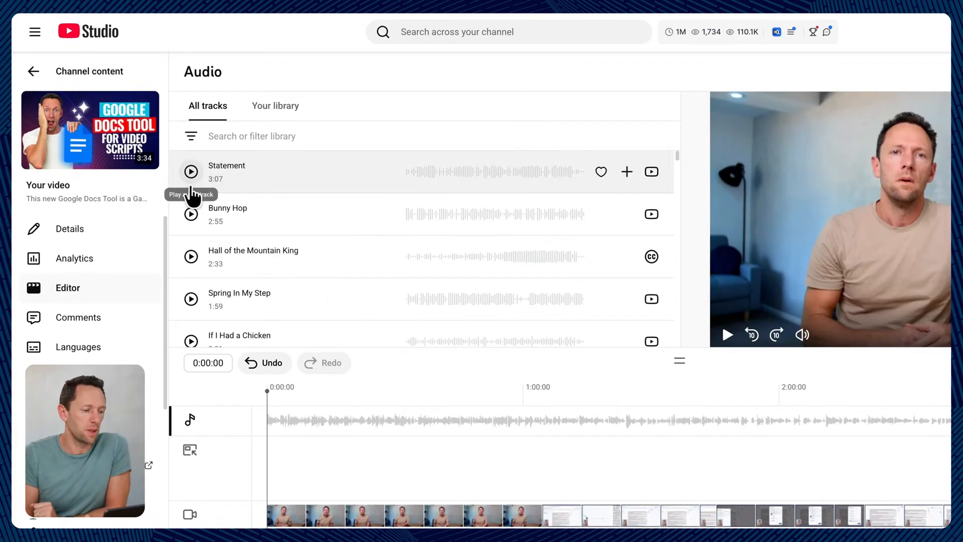
{"action": "scroll", "coordinate": [198, 258], "scroll_direction": "down", "scroll_amount": 2}
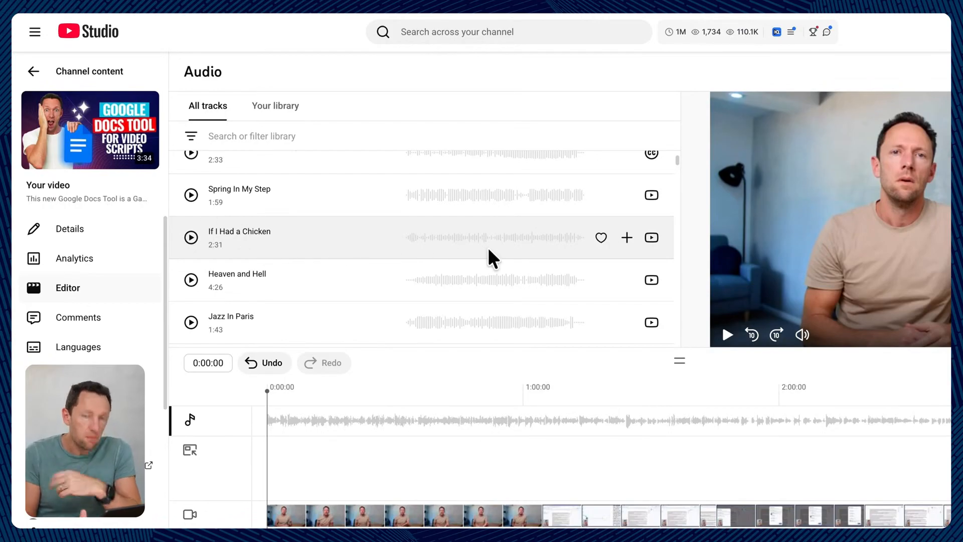
{"action": "left_click", "coordinate": [627, 237]}
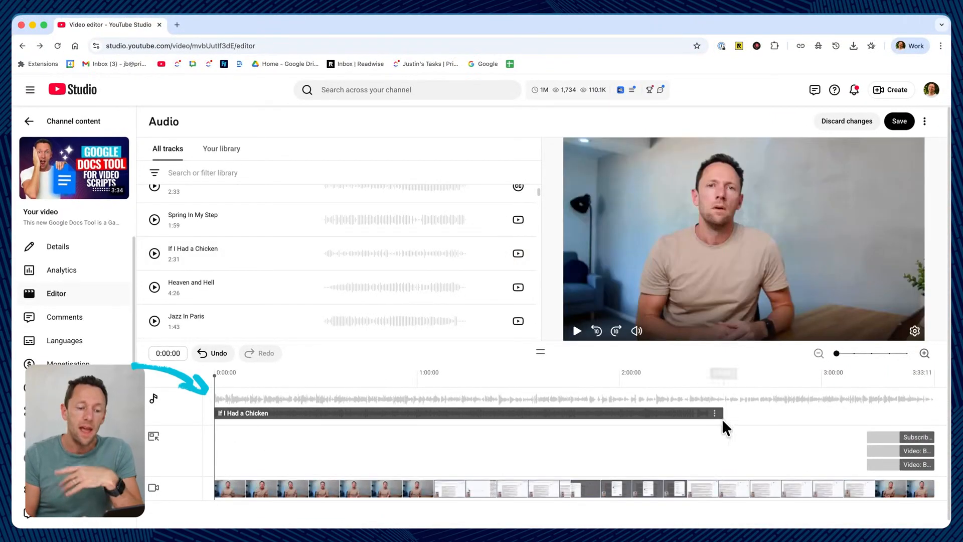
Step: Check the options of the If I Had a Chicken track and shorten its end to about 2:17
{"action": "left_click", "coordinate": [715, 414]}
{"action": "left_click", "coordinate": [694, 447]}
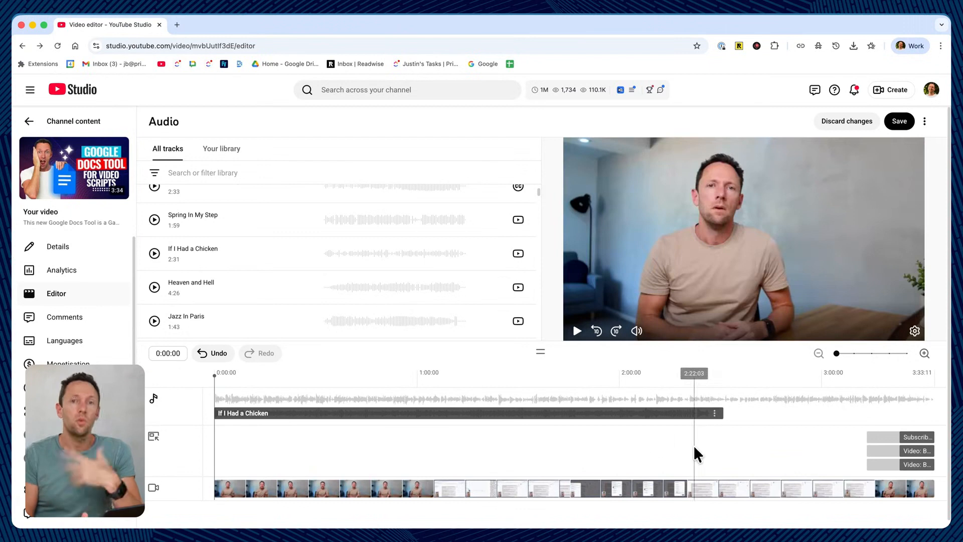
{"action": "left_click_drag", "start_coordinate": [474, 415], "coordinate": [454, 420]}
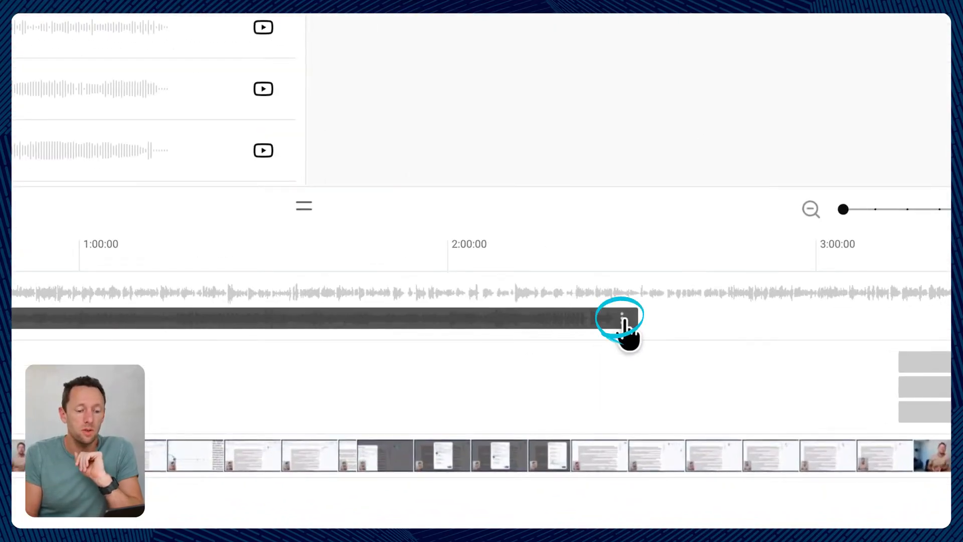
{"action": "left_click", "coordinate": [622, 317]}
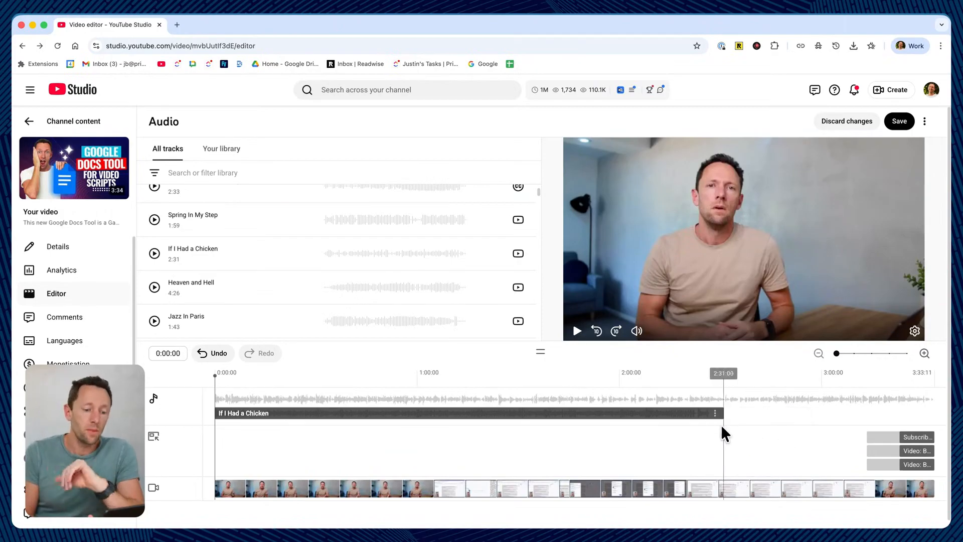
{"action": "mouse_move", "coordinate": [669, 416]}
{"action": "left_mouse_down"}
{"action": "mouse_move", "coordinate": [539, 418]}
{"action": "mouse_move", "coordinate": [677, 416]}
{"action": "left_mouse_up"}
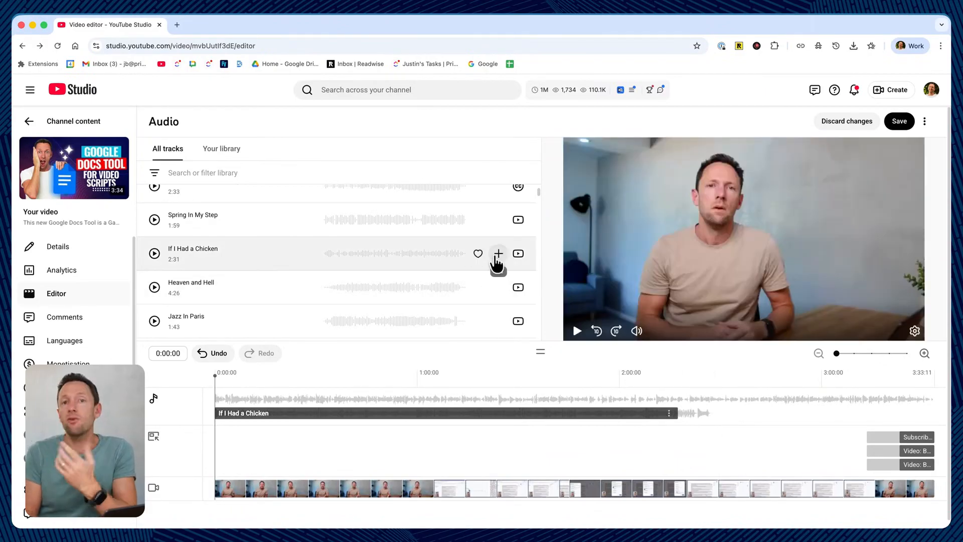
Step: Add the track Heaven and Hell, starting where the first track ends and running to the end of the video at 3:33:11
{"action": "left_click", "coordinate": [498, 288]}
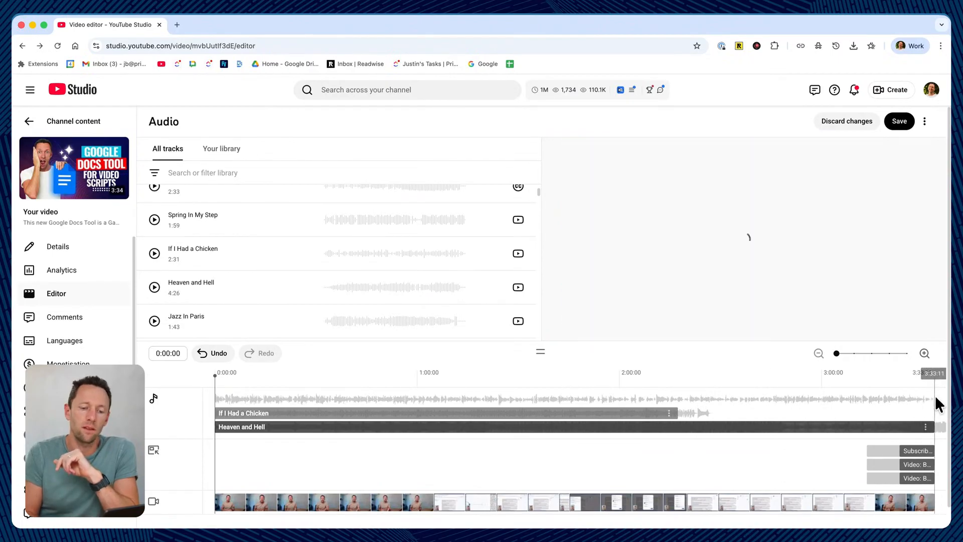
{"action": "left_click_drag", "start_coordinate": [927, 427], "coordinate": [750, 434]}
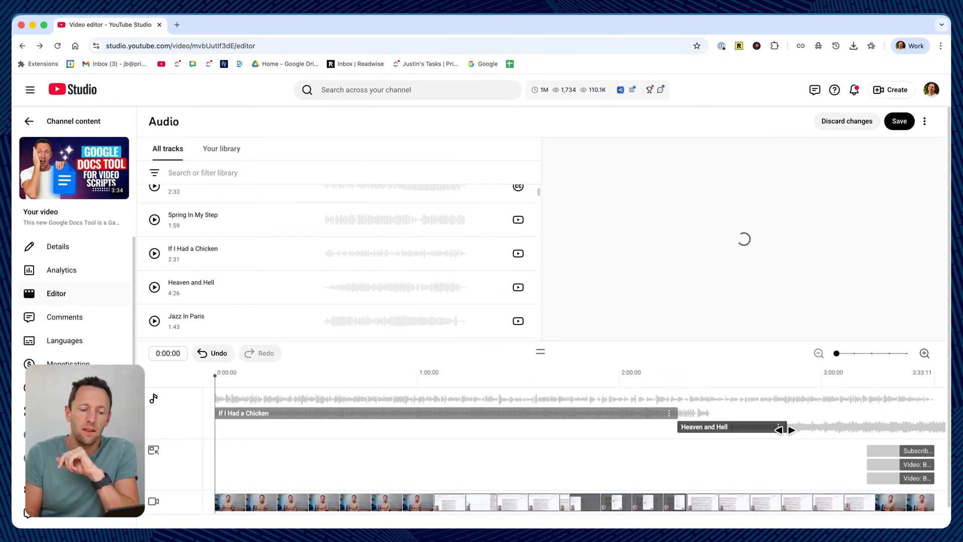
{"action": "left_click_drag", "start_coordinate": [783, 430], "coordinate": [942, 428]}
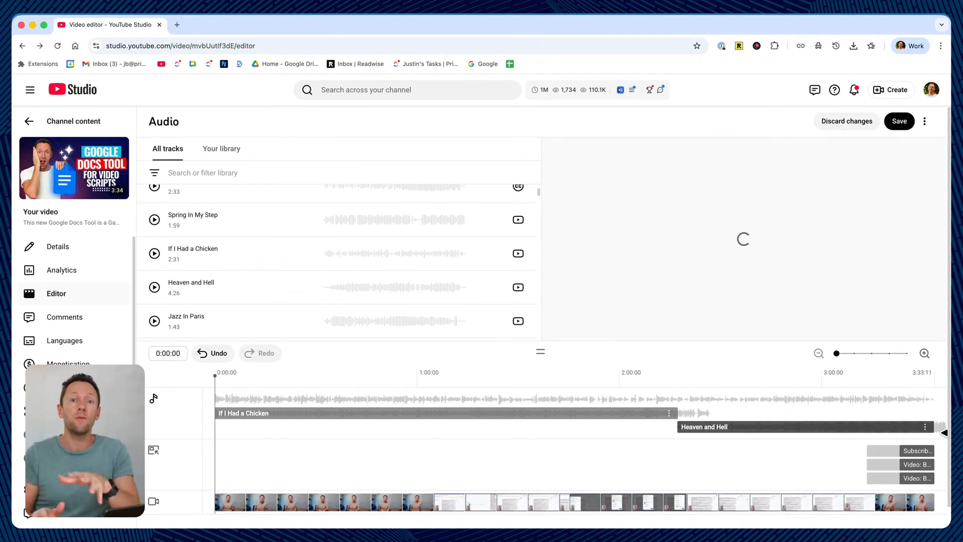
Step: Undo the audio edits to remove both added music tracks
{"action": "left_click", "coordinate": [219, 353]}
{"action": "left_click", "coordinate": [219, 353]}
{"action": "left_click", "coordinate": [219, 353]}
{"action": "left_click", "coordinate": [219, 353]}
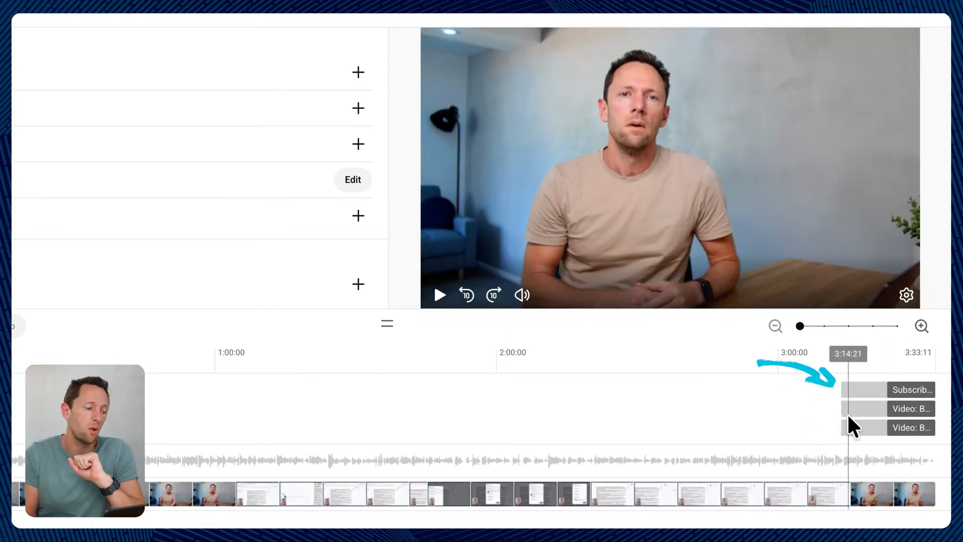
Step: Open the end screen for editing and place the playhead at 3:24:23 to preview its elements
{"action": "left_click", "coordinate": [353, 179]}
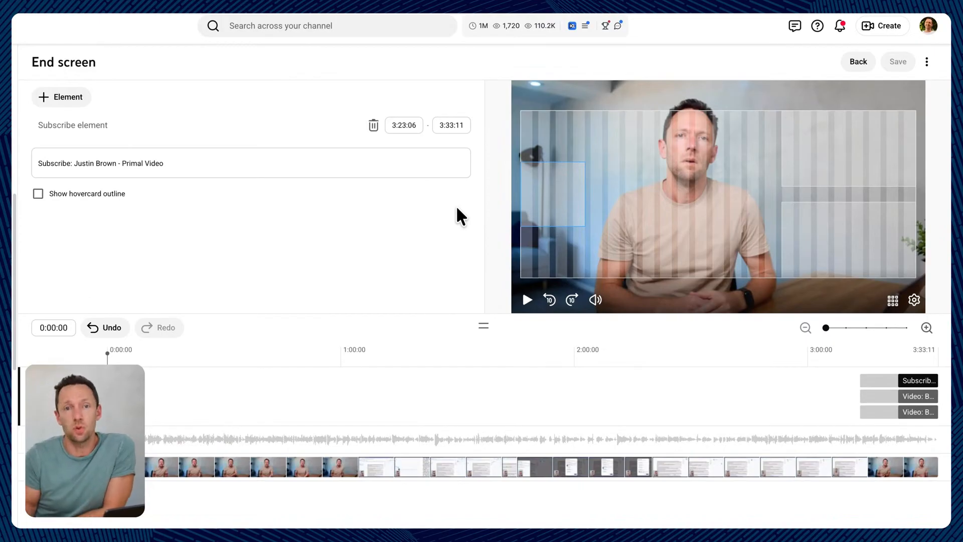
{"action": "left_click", "coordinate": [904, 354]}
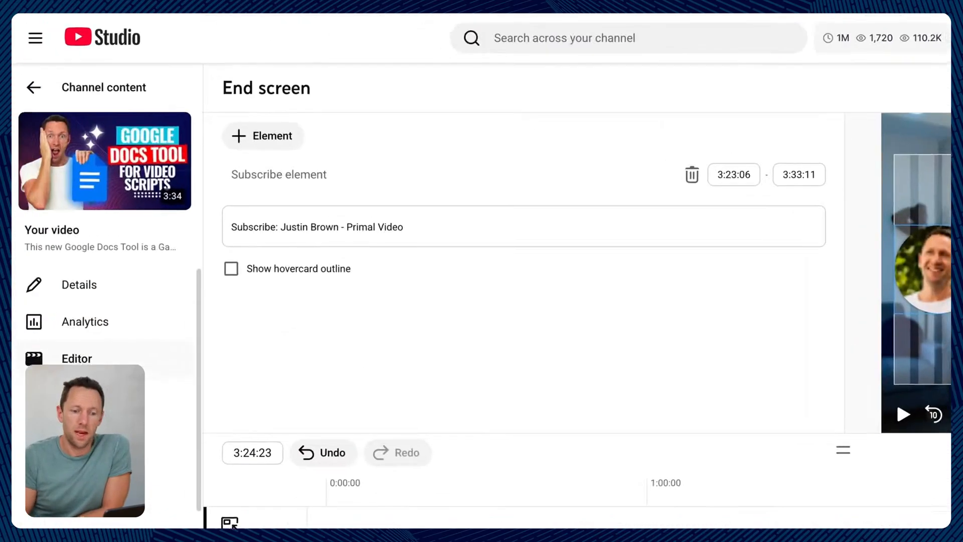
Step: Look at the end screen element types that can be added, and select the existing Best for viewer video element
{"action": "left_click", "coordinate": [61, 97]}
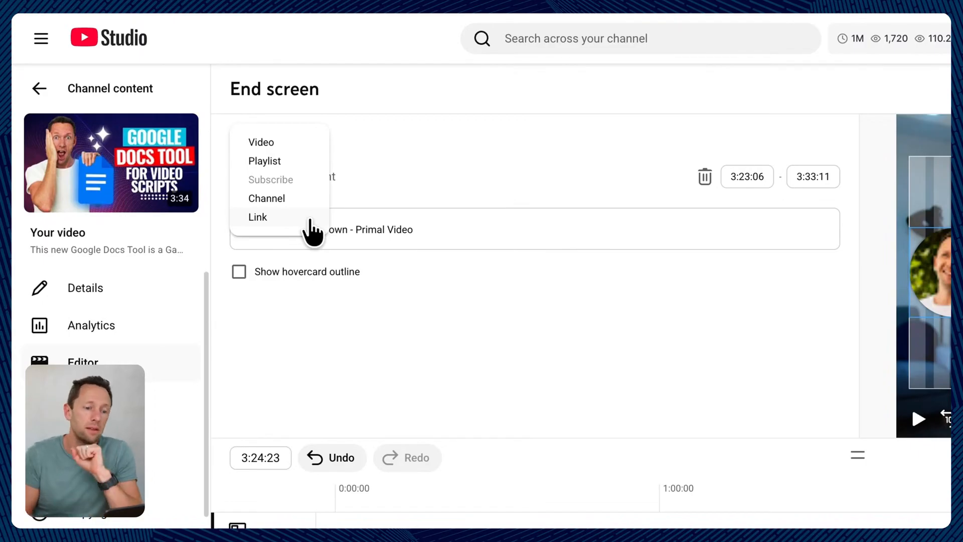
{"action": "left_click", "coordinate": [824, 373]}
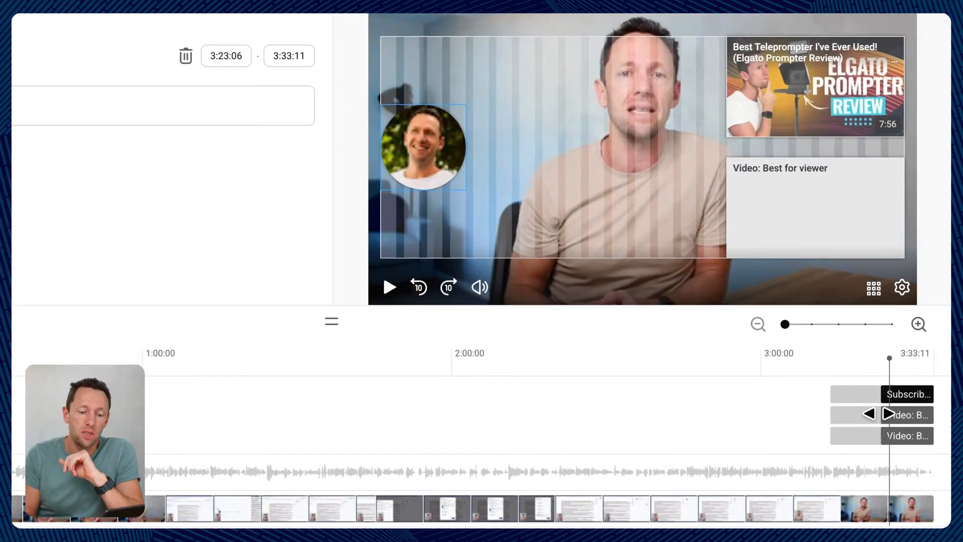
{"action": "mouse_move", "coordinate": [879, 414]}
{"action": "left_mouse_down"}
{"action": "mouse_move", "coordinate": [855, 417]}
{"action": "mouse_move", "coordinate": [880, 419]}
{"action": "left_mouse_up"}
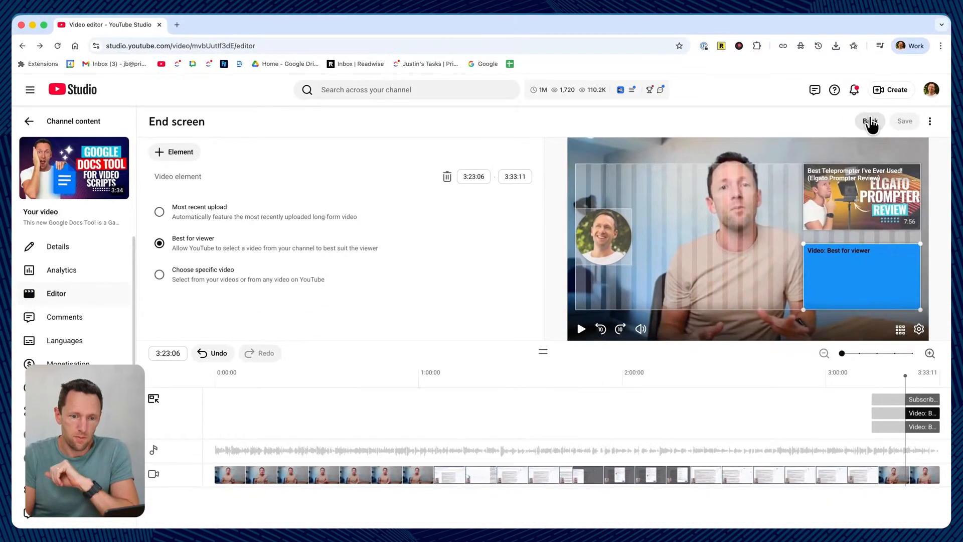
Step: Leave the end screen editor and start a new video clip, with its start moved to 0:14:10
{"action": "left_click", "coordinate": [868, 123]}
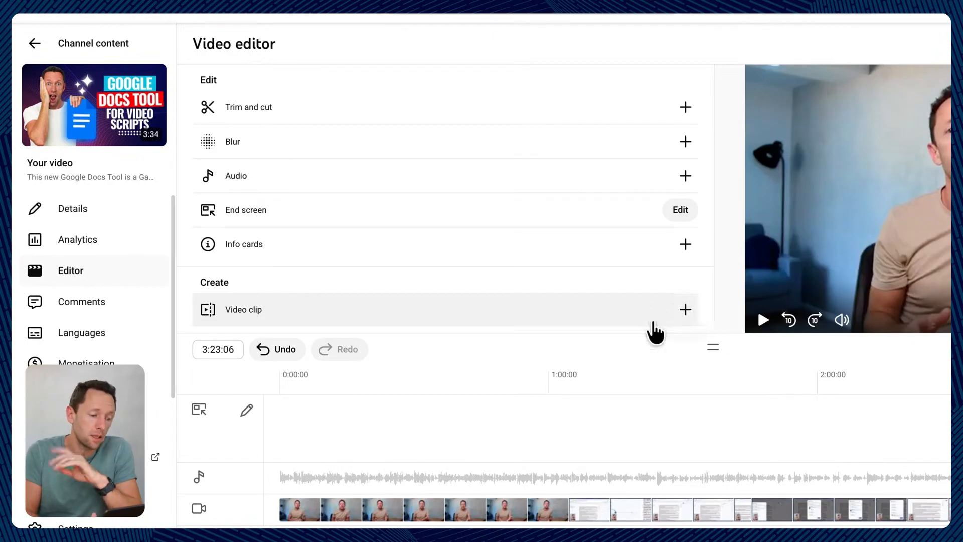
{"action": "left_click", "coordinate": [685, 310]}
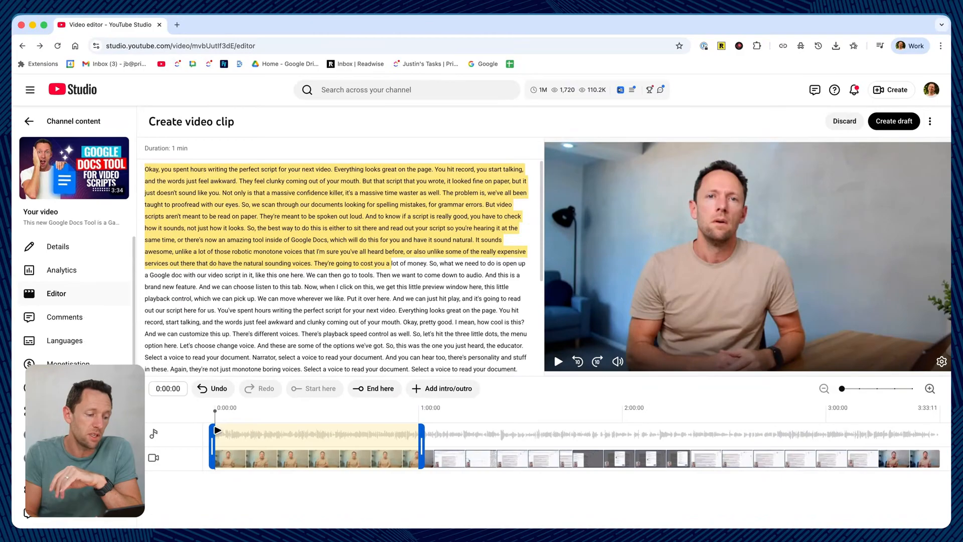
{"action": "left_click_drag", "start_coordinate": [217, 430], "coordinate": [266, 454]}
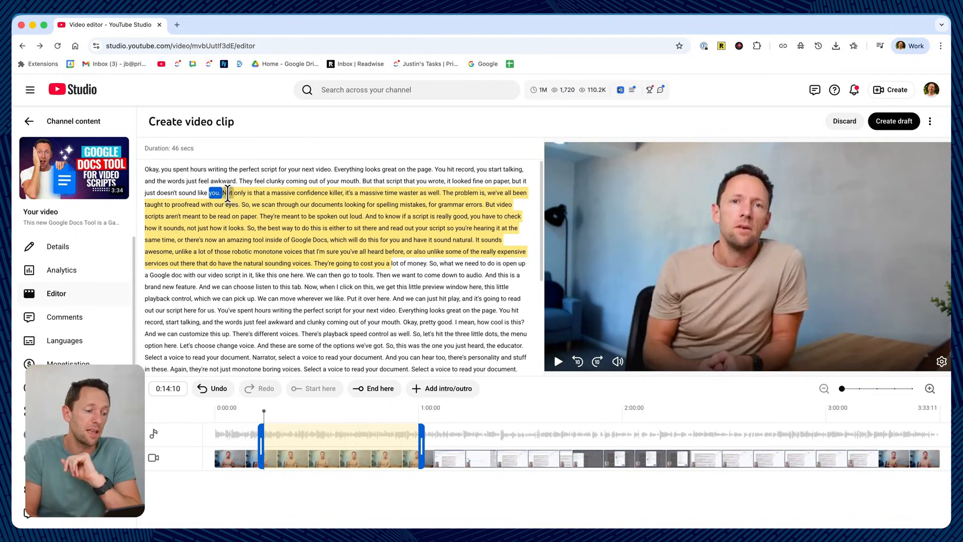
Step: Redefine the clip from the transcript, covering the passage from "Not only is that a massive confidence killer" through "inside of Google Docs, which"
{"action": "left_click_drag", "start_coordinate": [223, 193], "coordinate": [346, 242]}
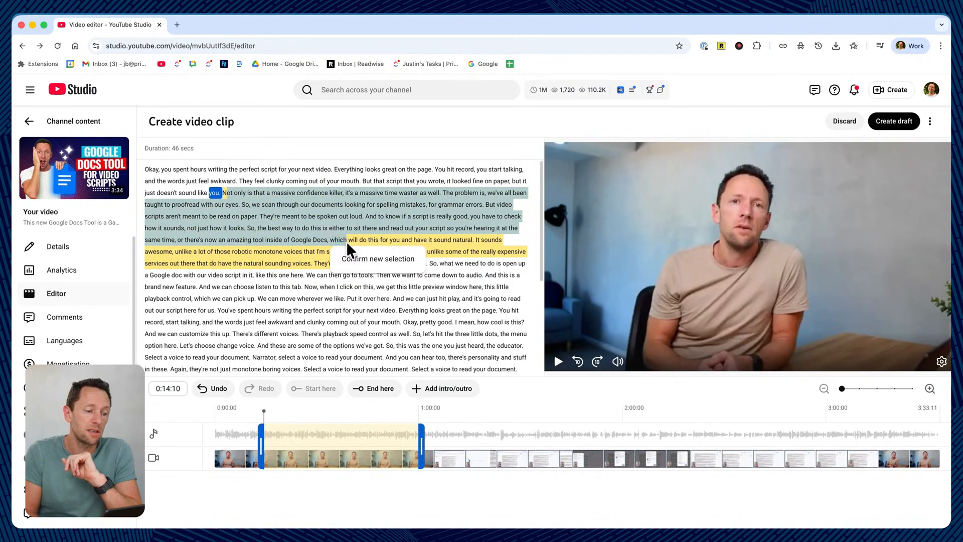
{"action": "left_click", "coordinate": [365, 259]}
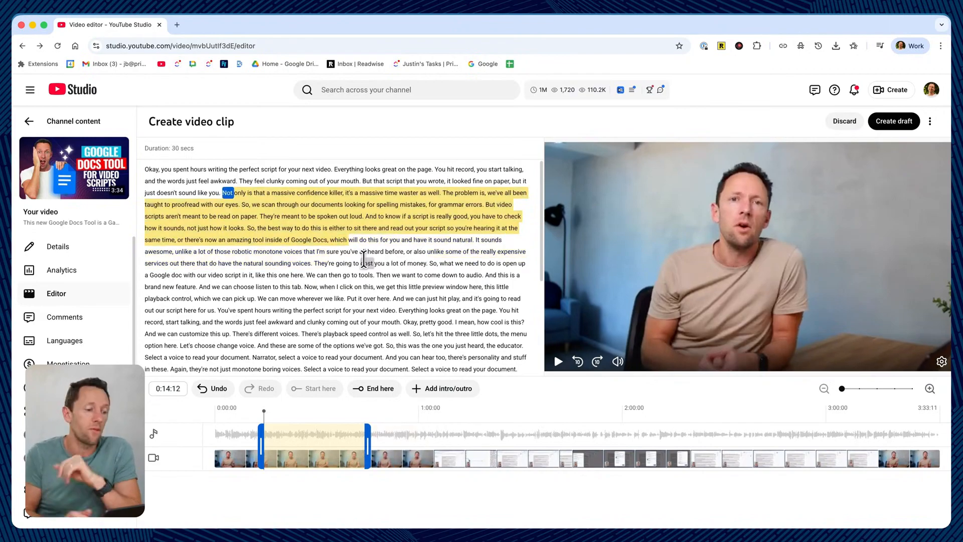
{"action": "scroll", "coordinate": [354, 309], "scroll_direction": "down", "scroll_amount": 3}
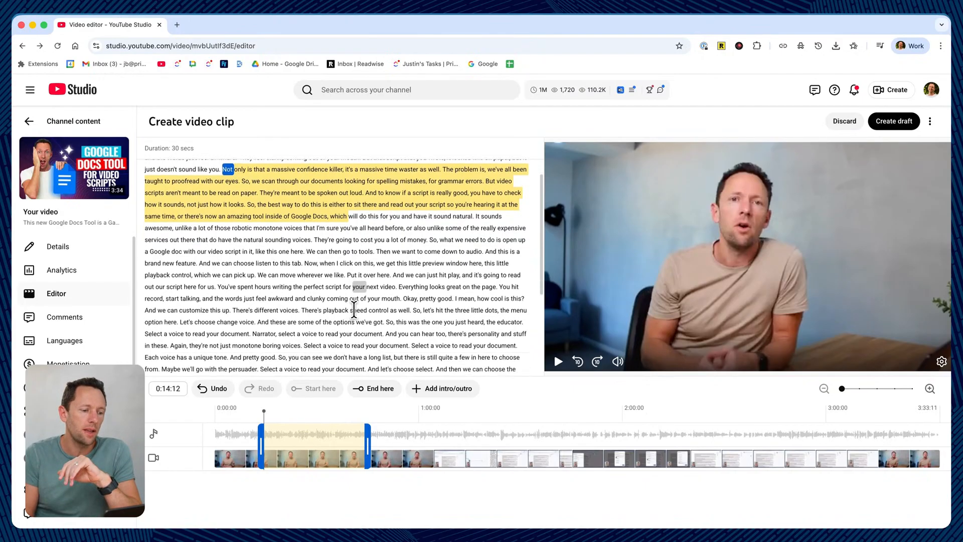
{"action": "scroll", "coordinate": [354, 310], "scroll_direction": "down", "scroll_amount": 5}
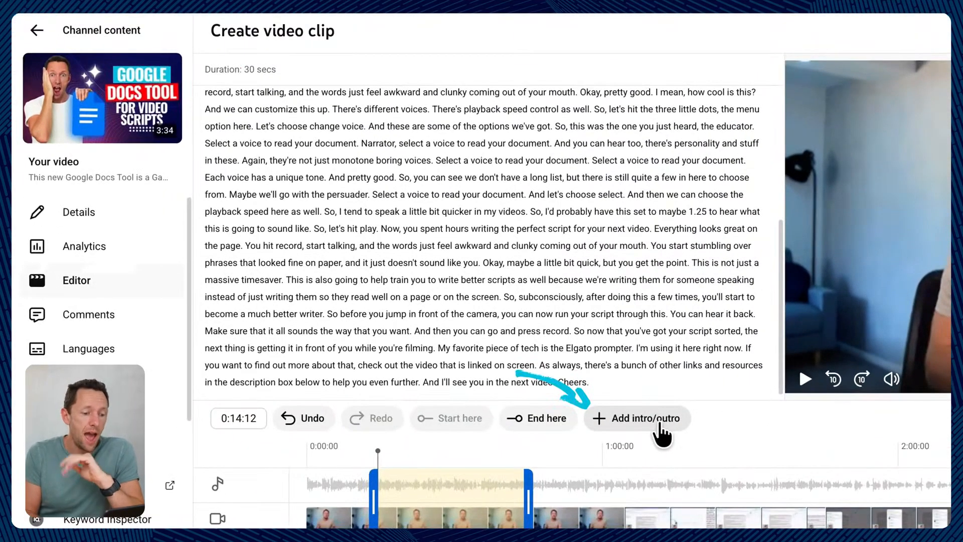
Step: Start adding an intro video to the clip and open the selection of eligible channel videos
{"action": "left_click", "coordinate": [661, 432]}
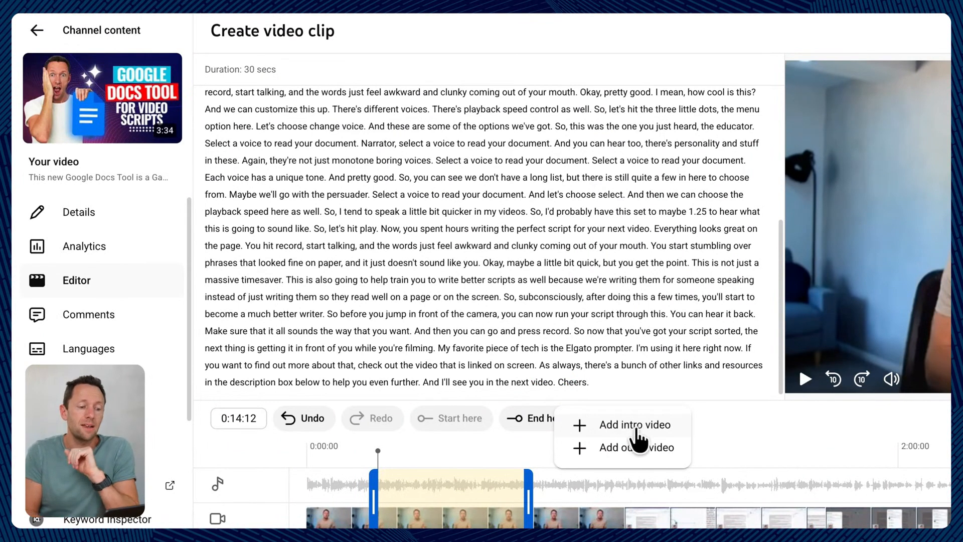
{"action": "left_click", "coordinate": [643, 425]}
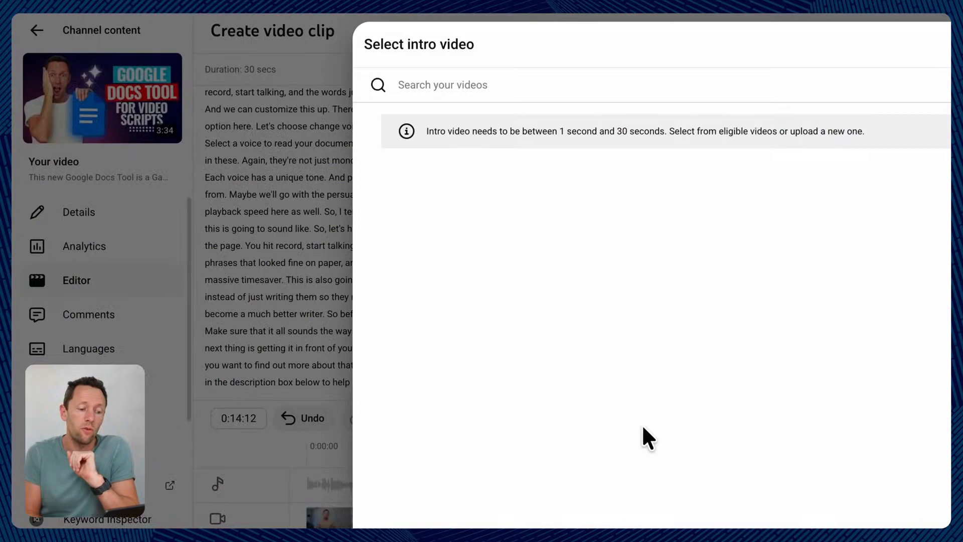